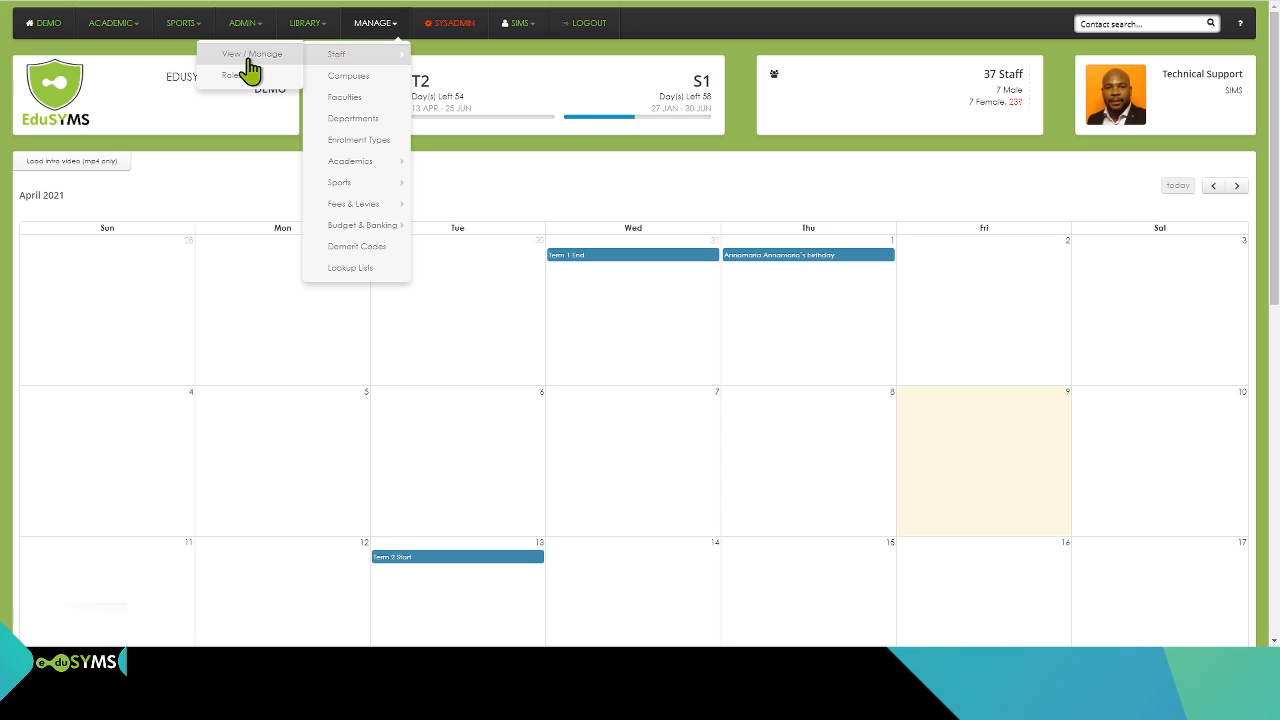
Step: Open the staff view and management page
left_click(249, 59)
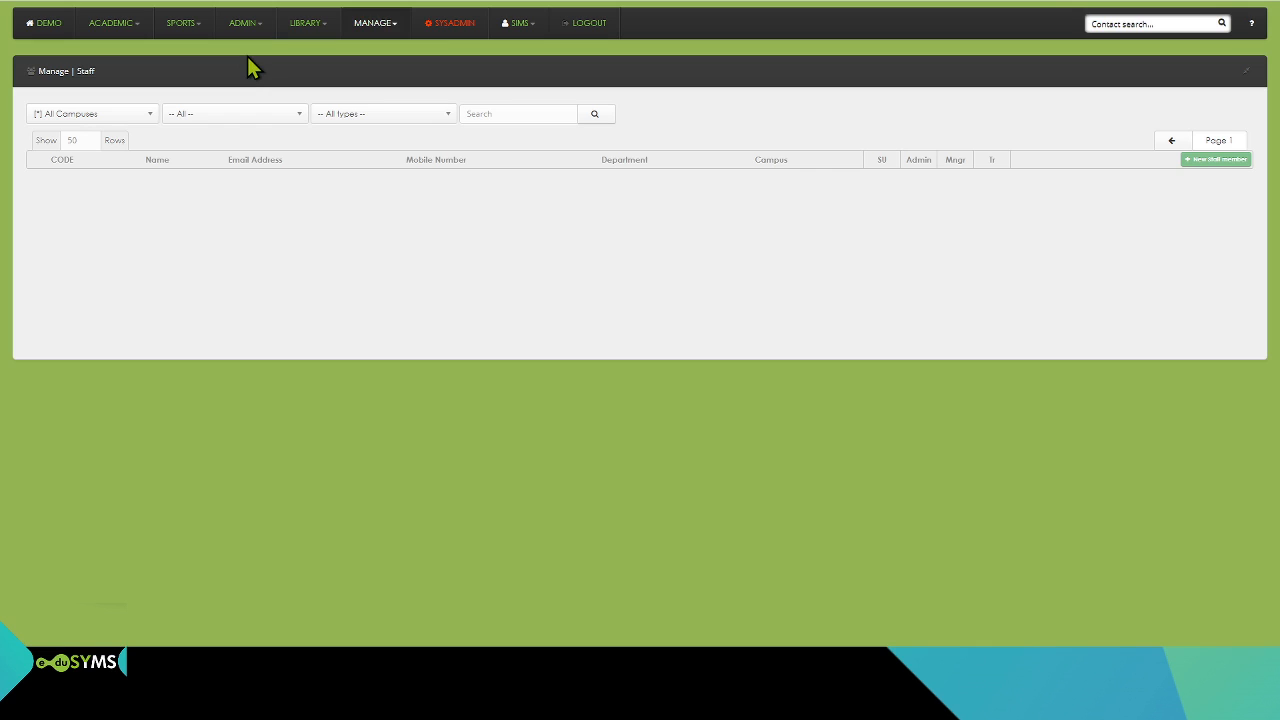
left_click(42, 24)
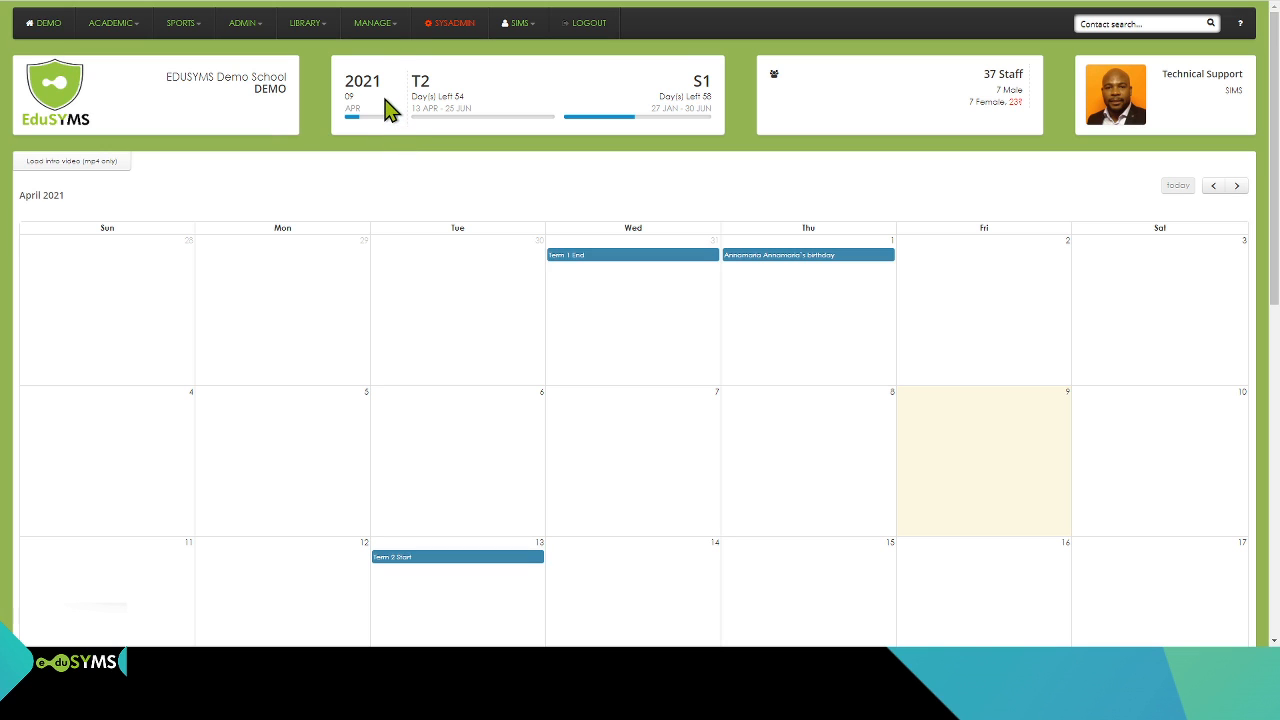
left_click(386, 33)
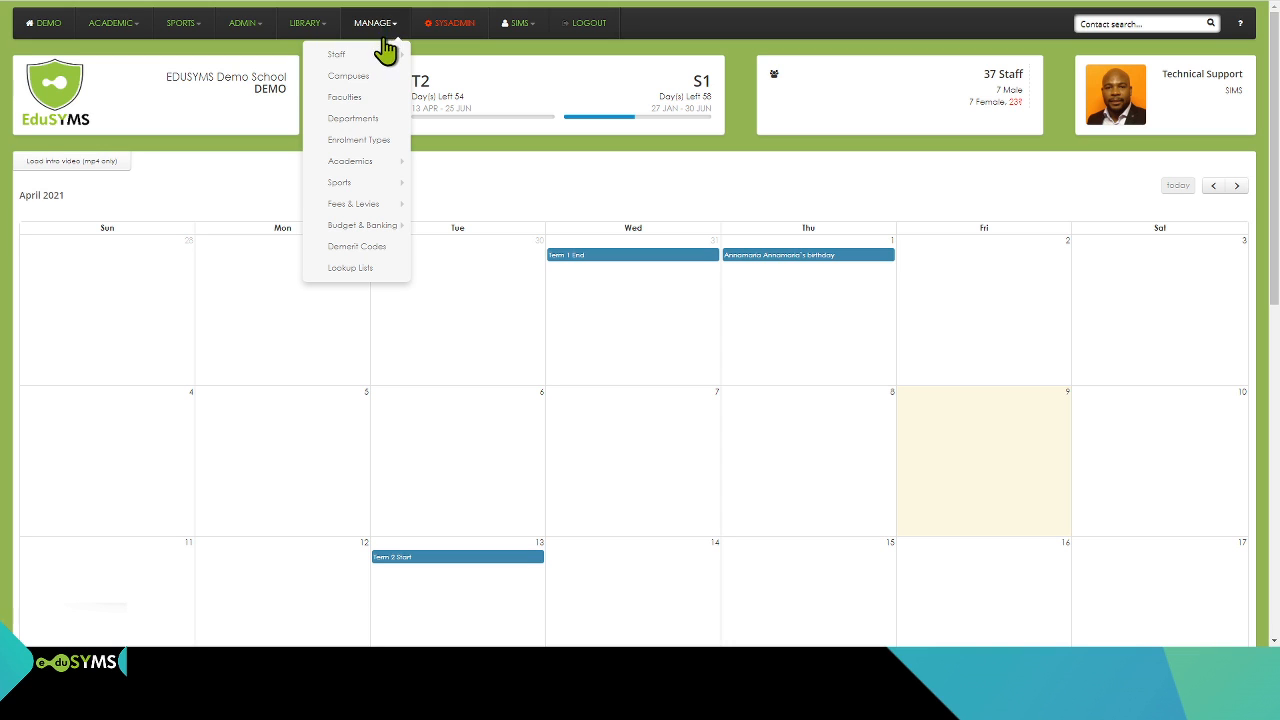
mouse_move(385, 65)
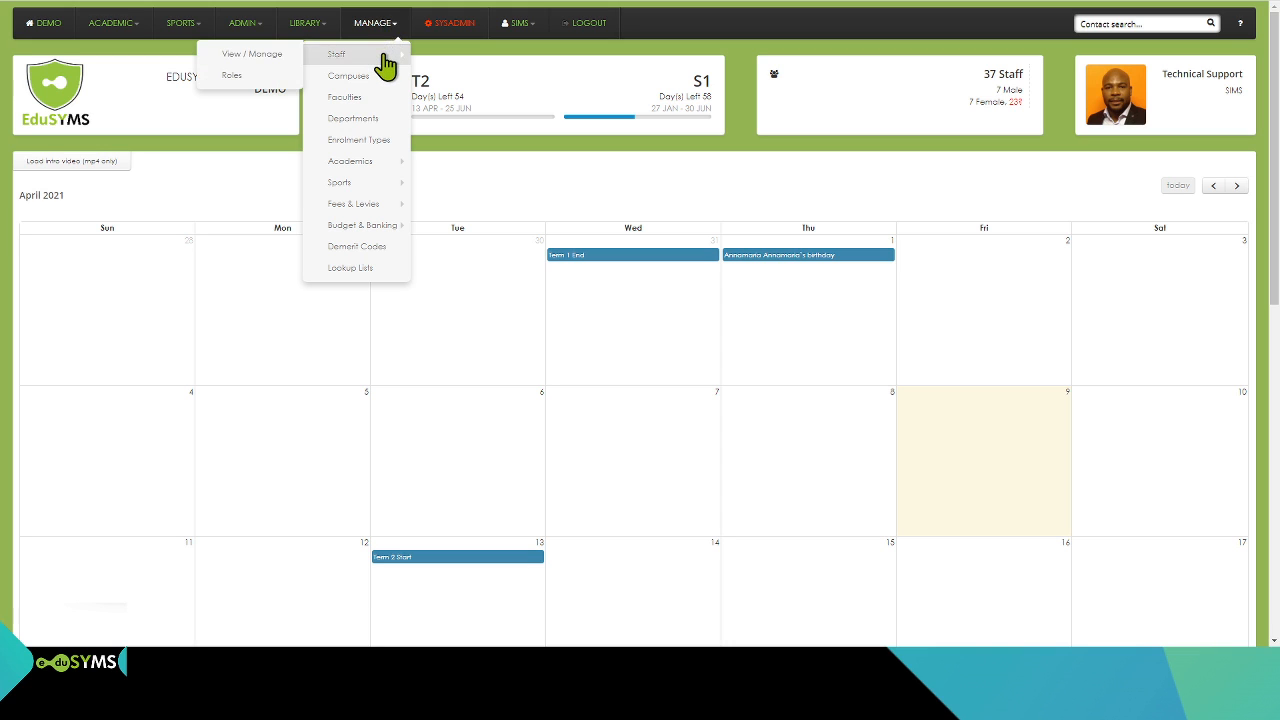
left_click(280, 56)
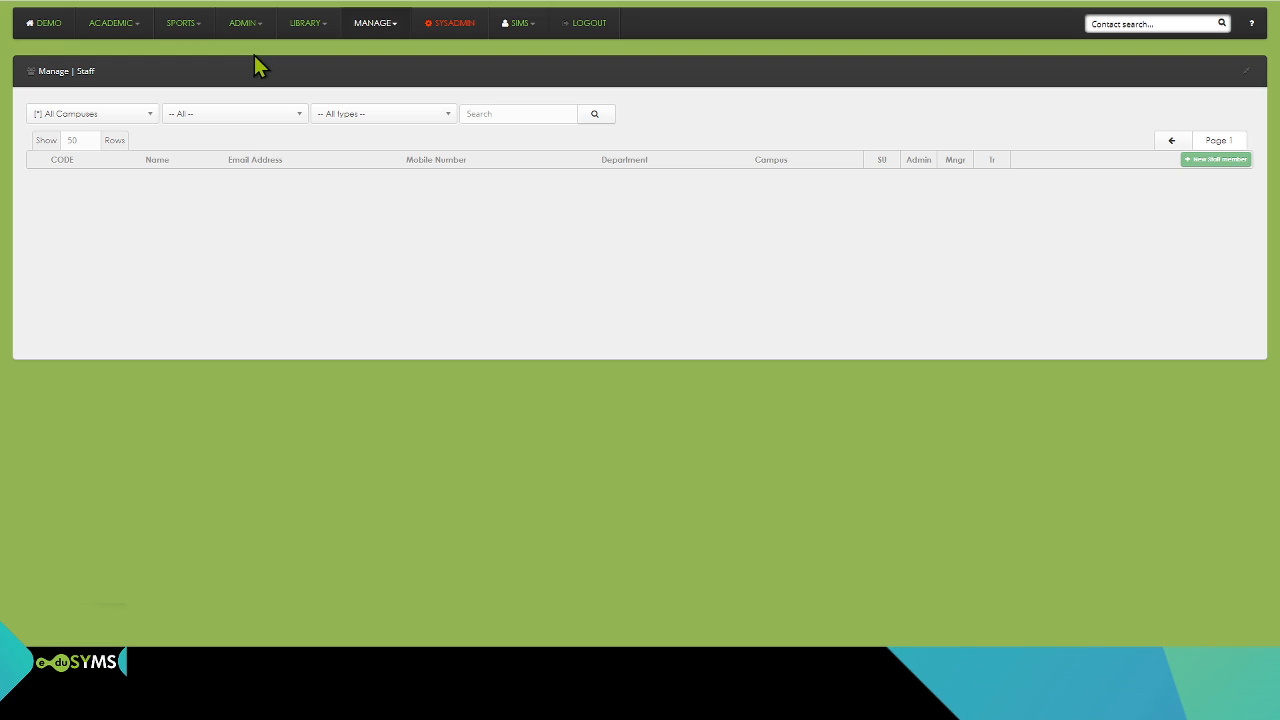
Step: Start a new staff member with the title Mr, full name English Teacher and access code ETEACHER
left_click(1207, 166)
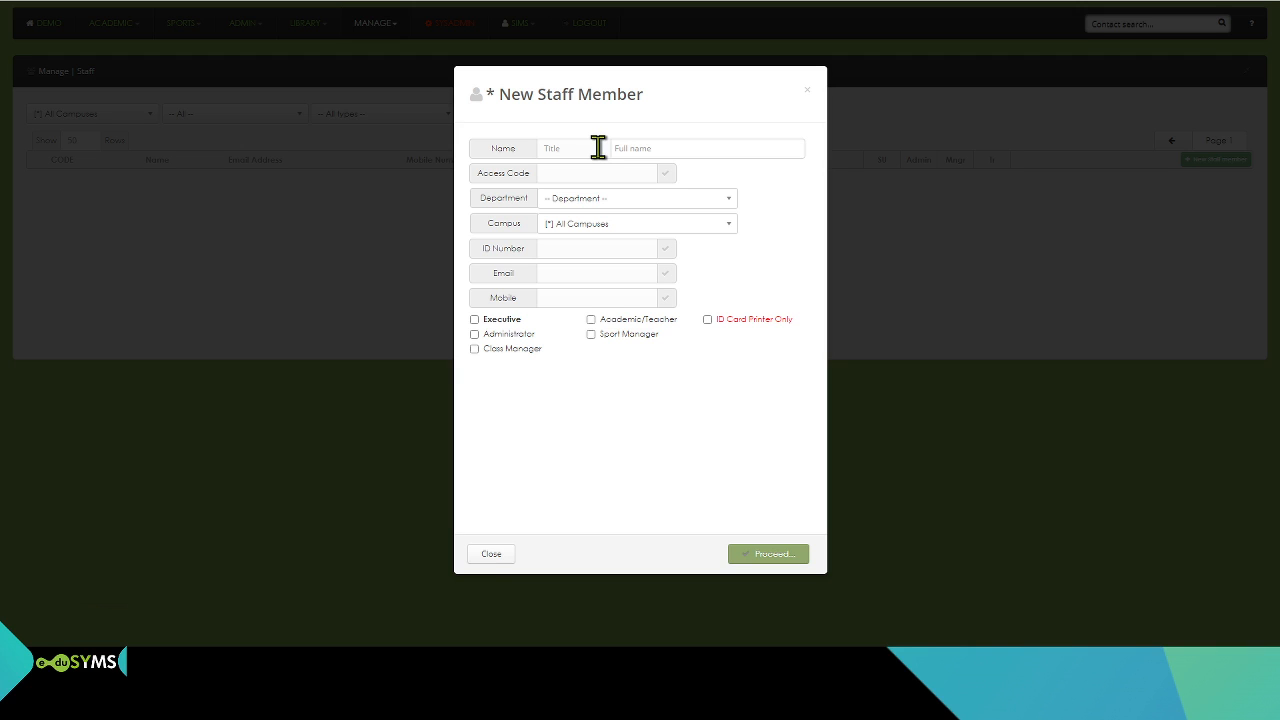
type("M")
type("Engli")
type("sh")
type(" Teache")
type("r")
left_click(595, 171)
type("ETEACHER")
Step: Assign the new staff member to the [MRW] MATRIC RE-WRITE department and [C00001] Campus 1
left_click(609, 201)
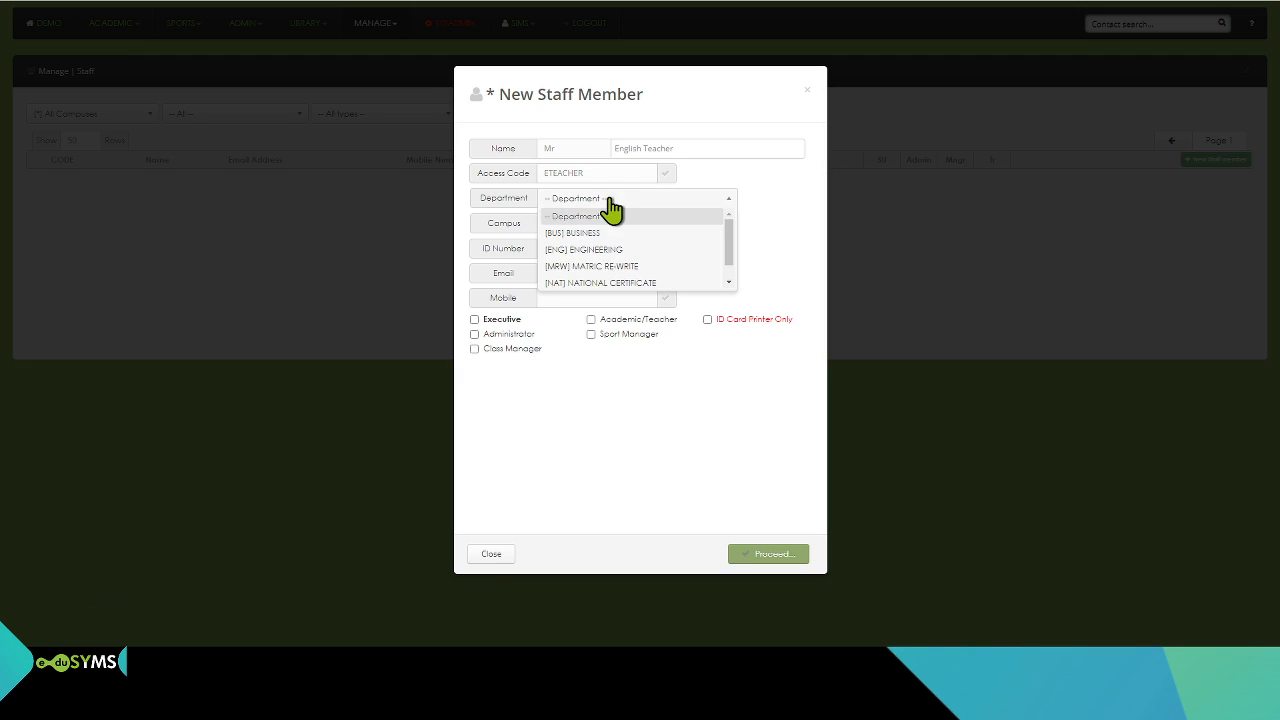
left_click(605, 266)
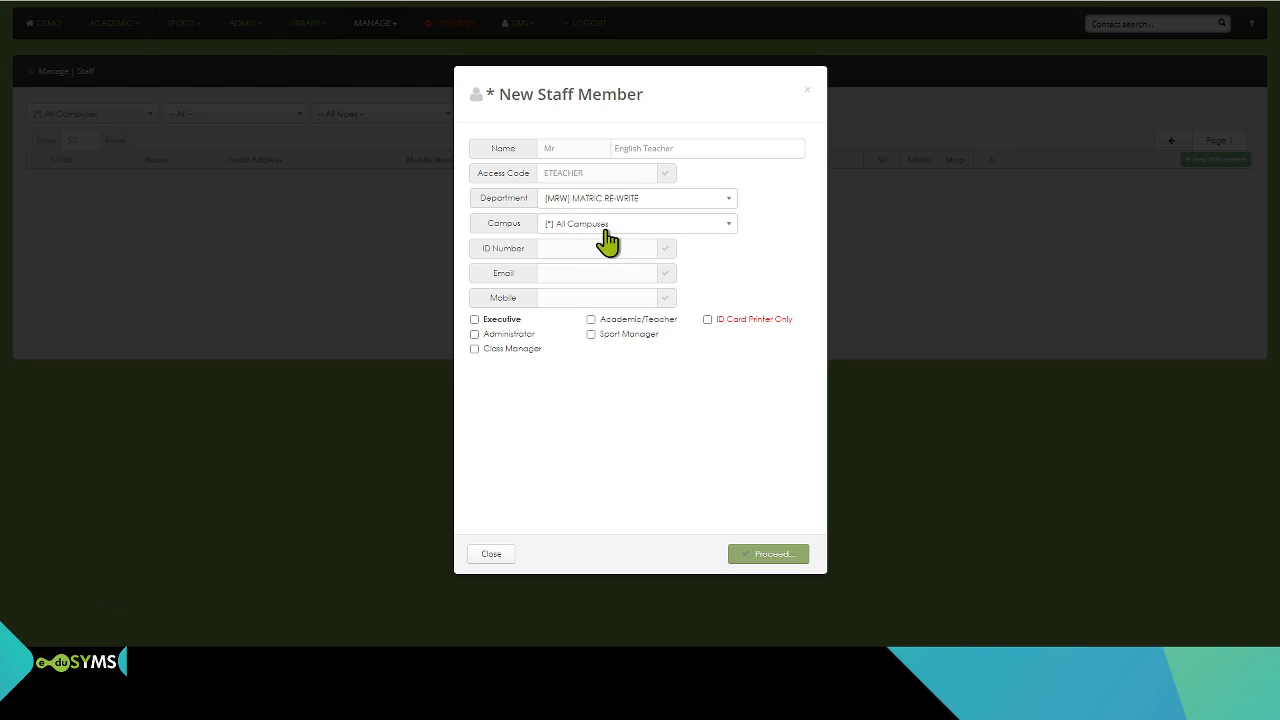
left_click(607, 241)
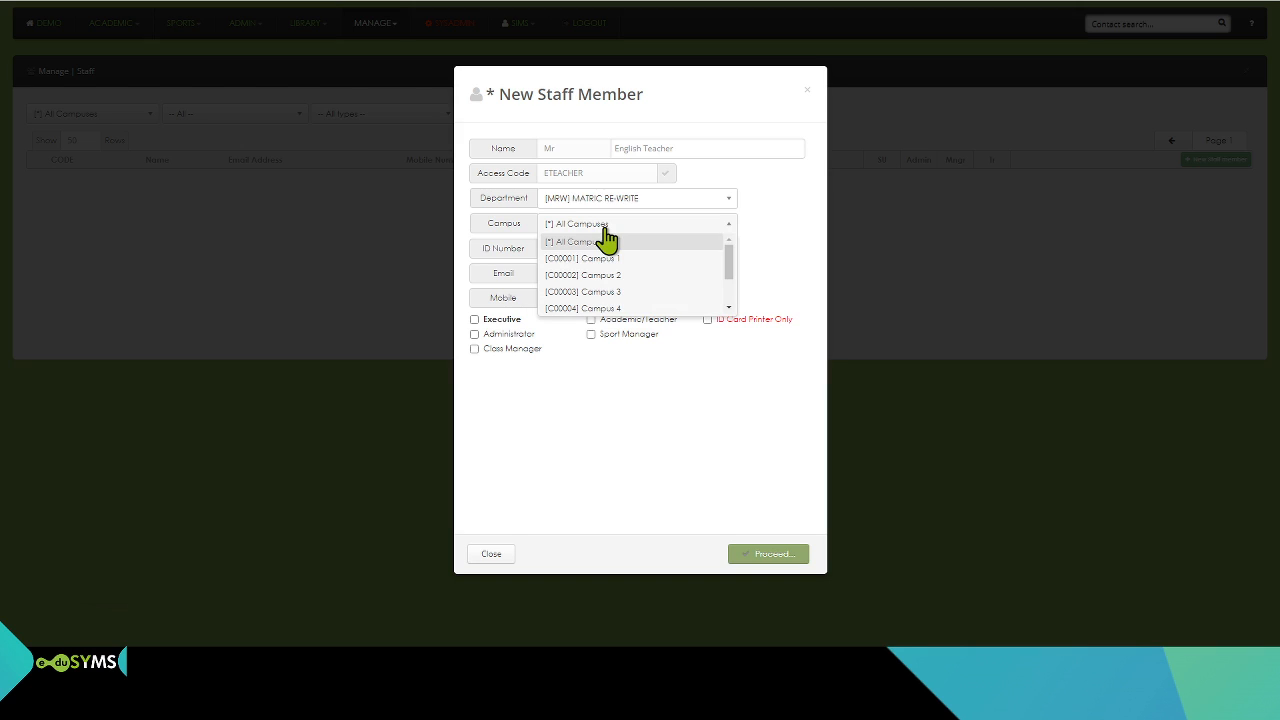
left_click(608, 257)
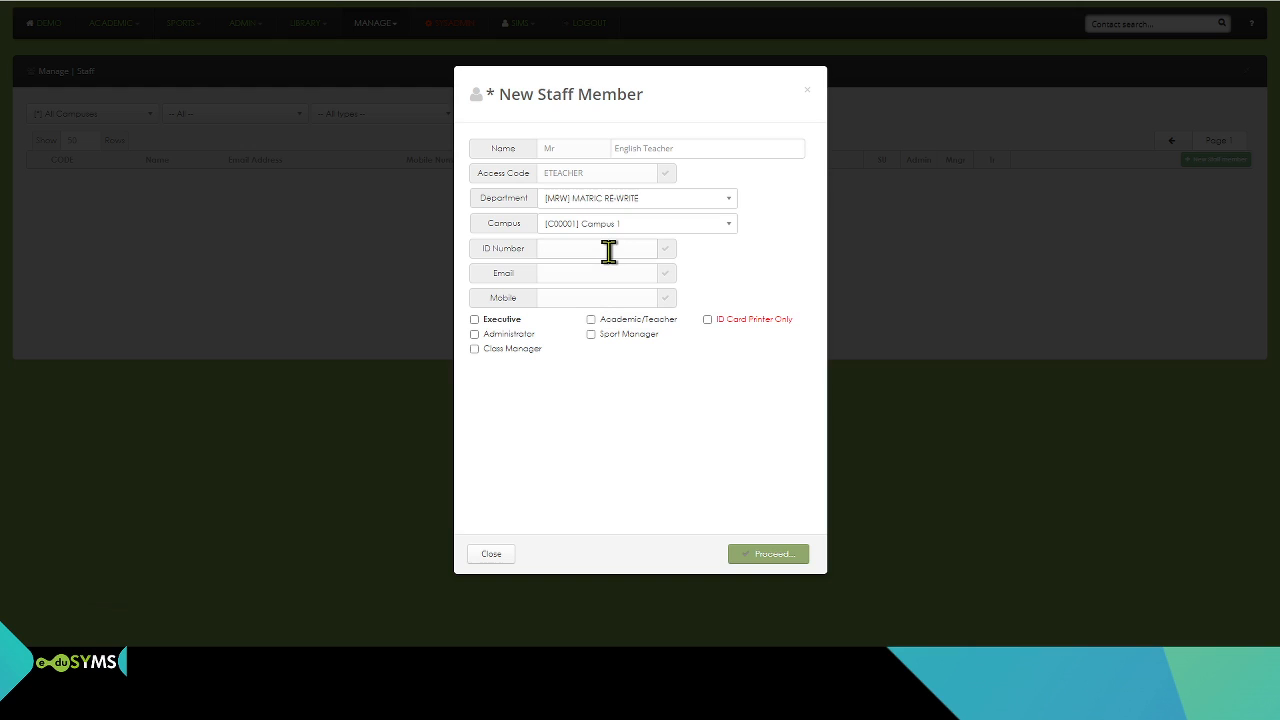
Step: Fill in the new staff member's ID number, e-mail address and mobile number
type("0123456789")
left_click(595, 280)
type("englishteacher@email.com")
left_click(592, 295)
left_click(587, 320)
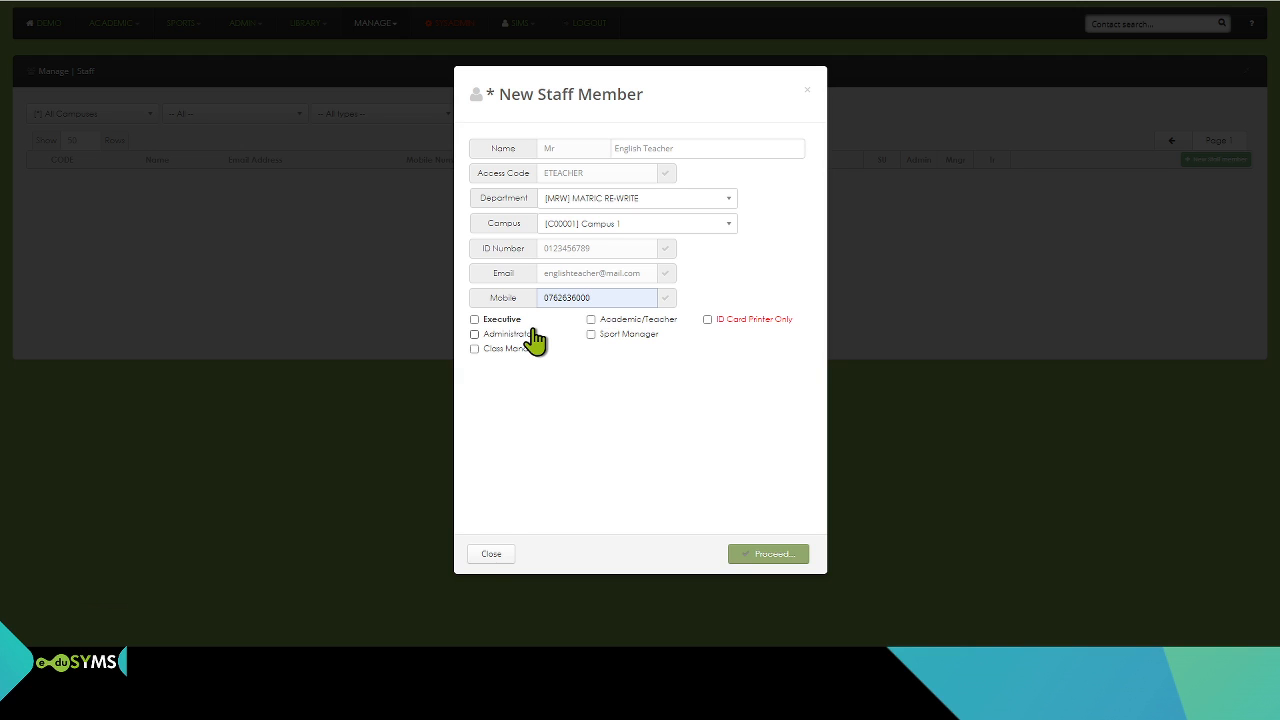
Step: Give the staff member only the Academic/Teacher and Class Manager roles and submit the new record
left_click(474, 320)
left_click(475, 335)
left_click(475, 349)
left_click(708, 321)
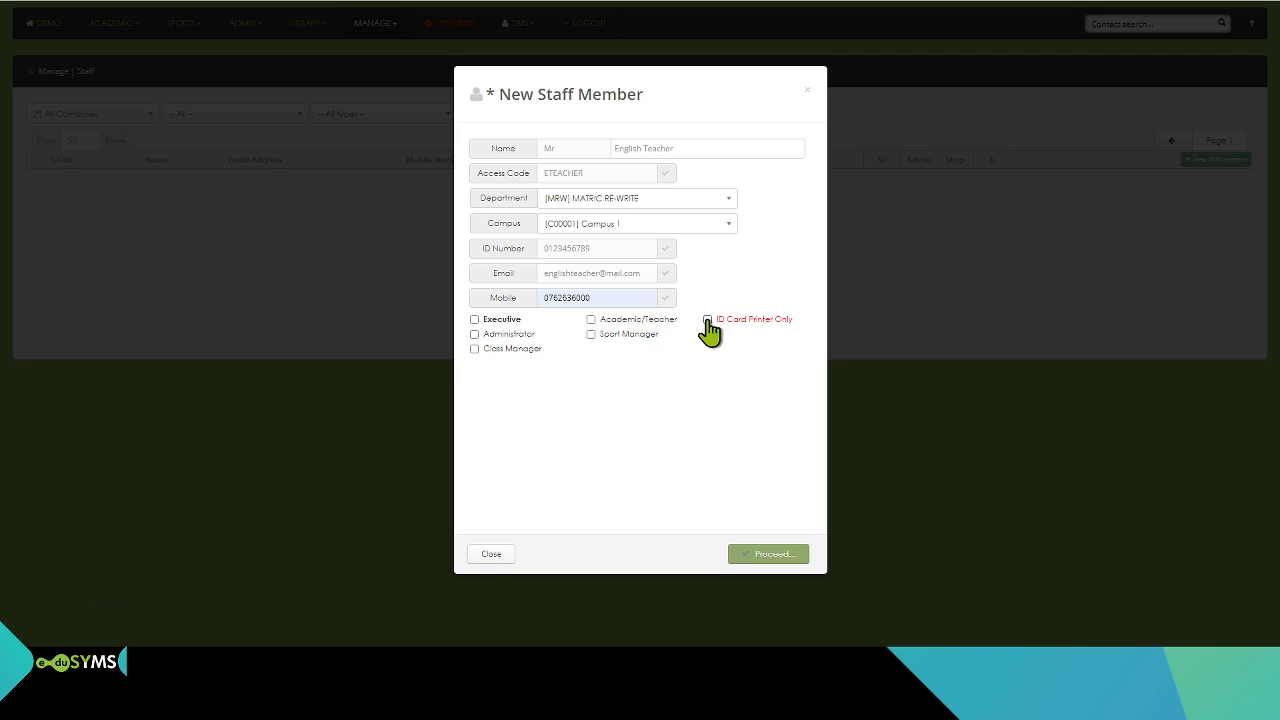
left_click(591, 320)
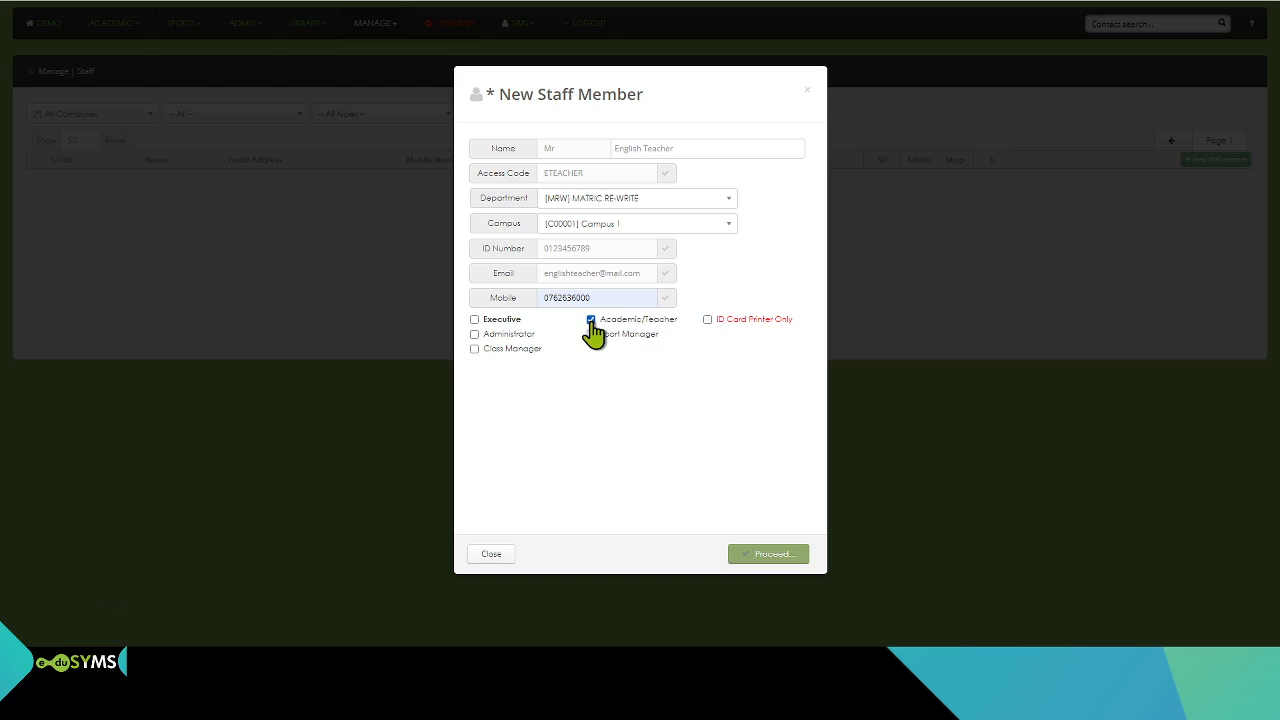
left_click(474, 349)
left_click(765, 556)
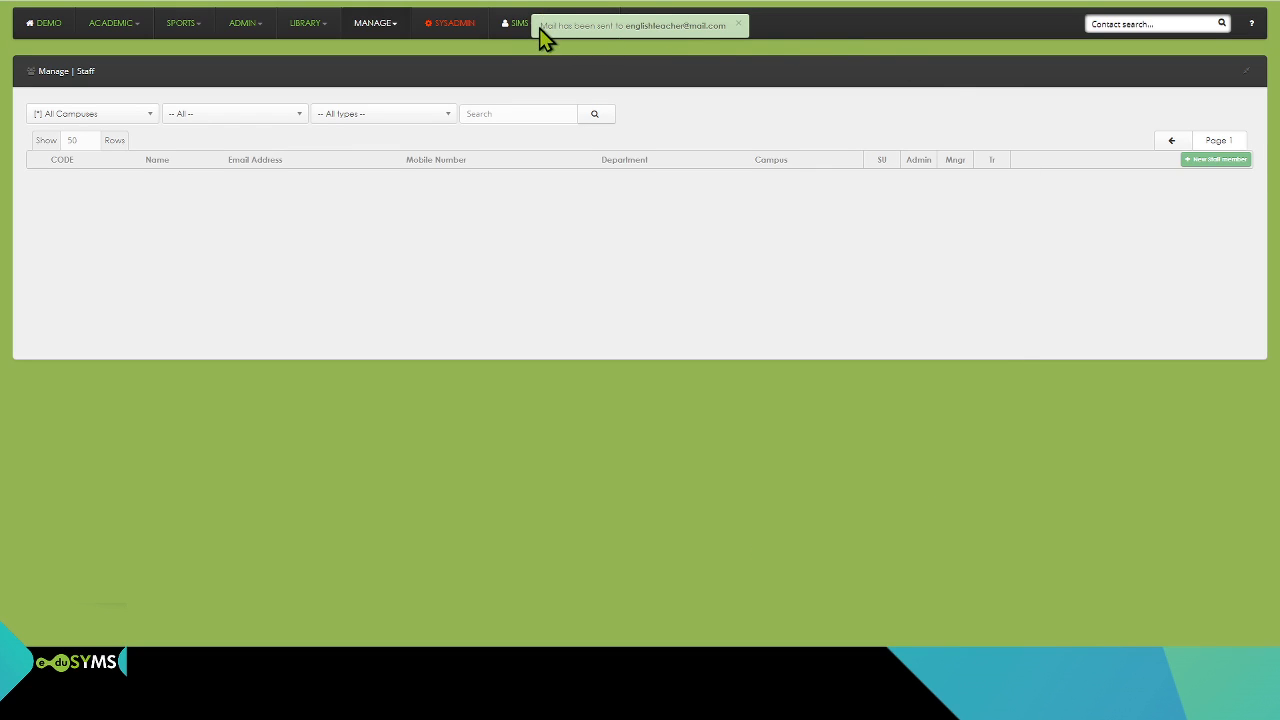
Step: Filter the staff list to [C00001] Campus 1
left_click_drag(544, 26, 725, 27)
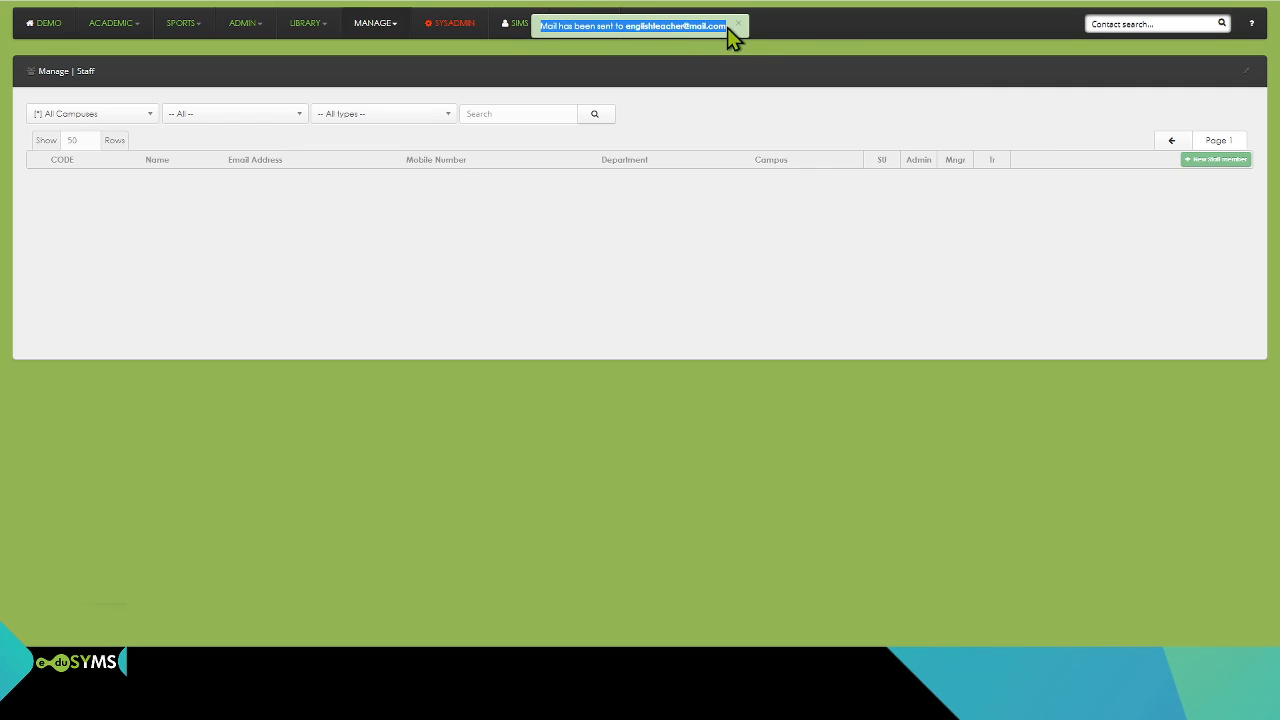
left_click(585, 227)
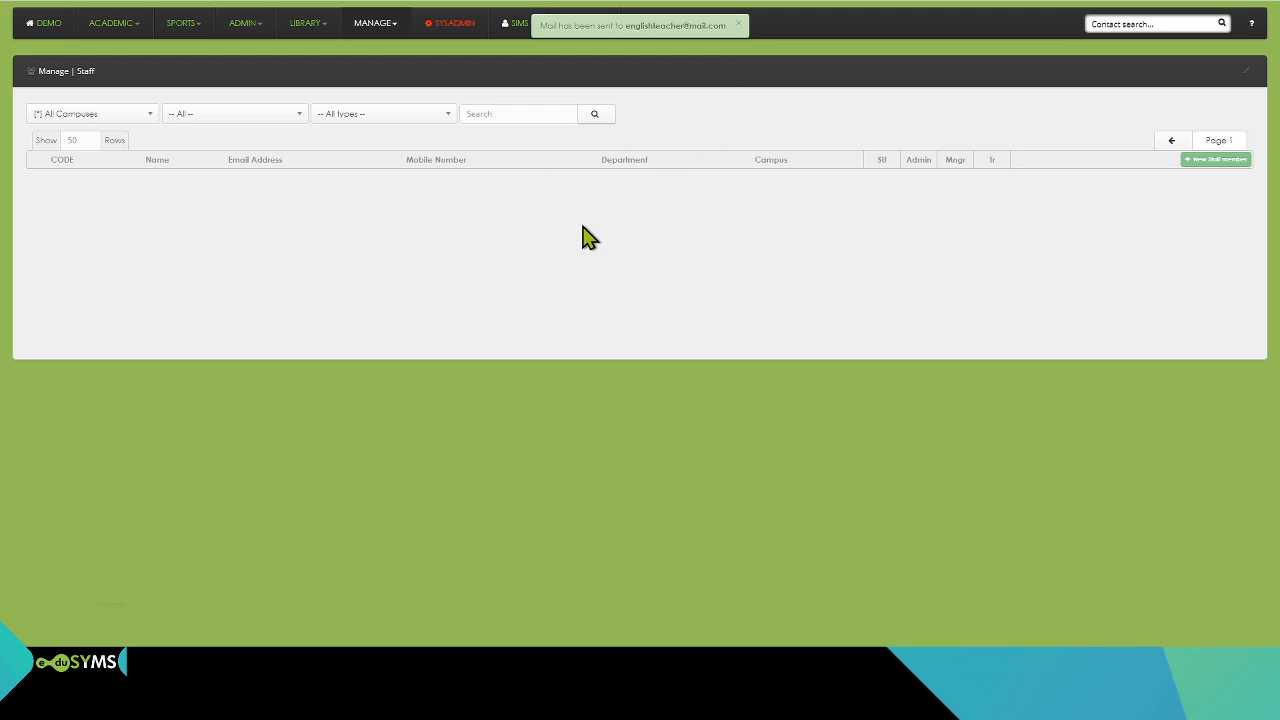
left_click(146, 114)
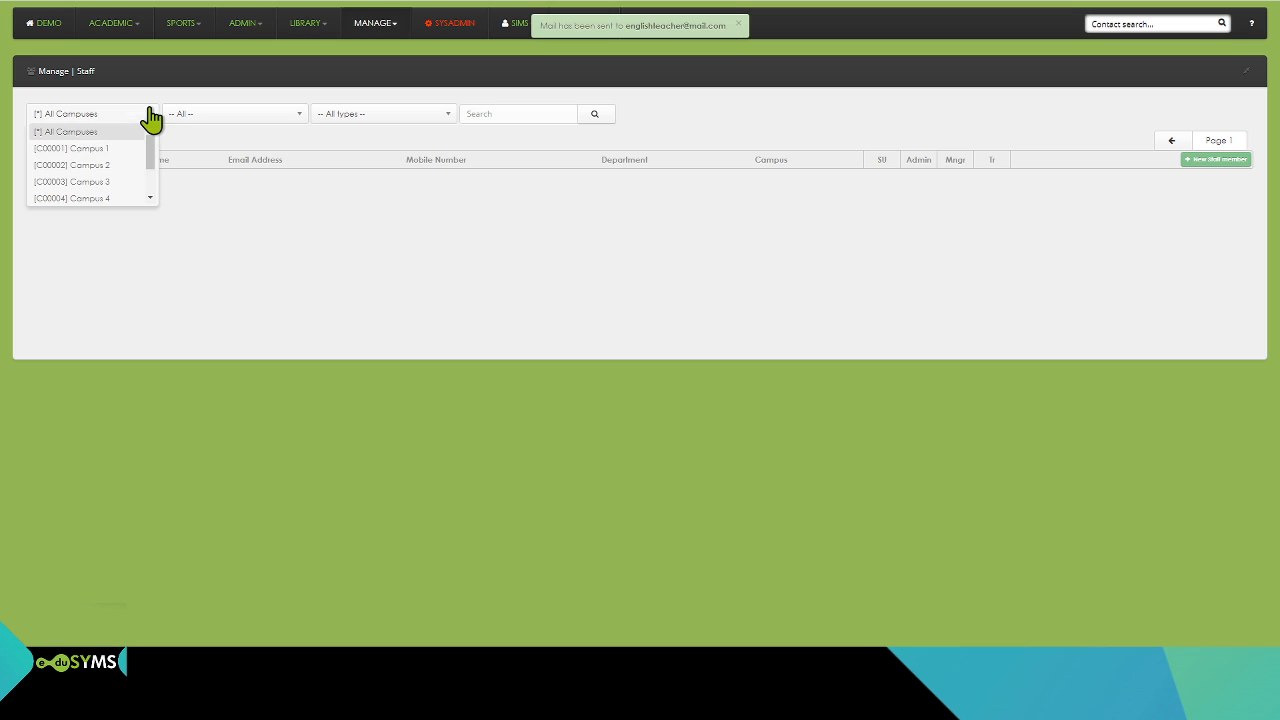
left_click(117, 149)
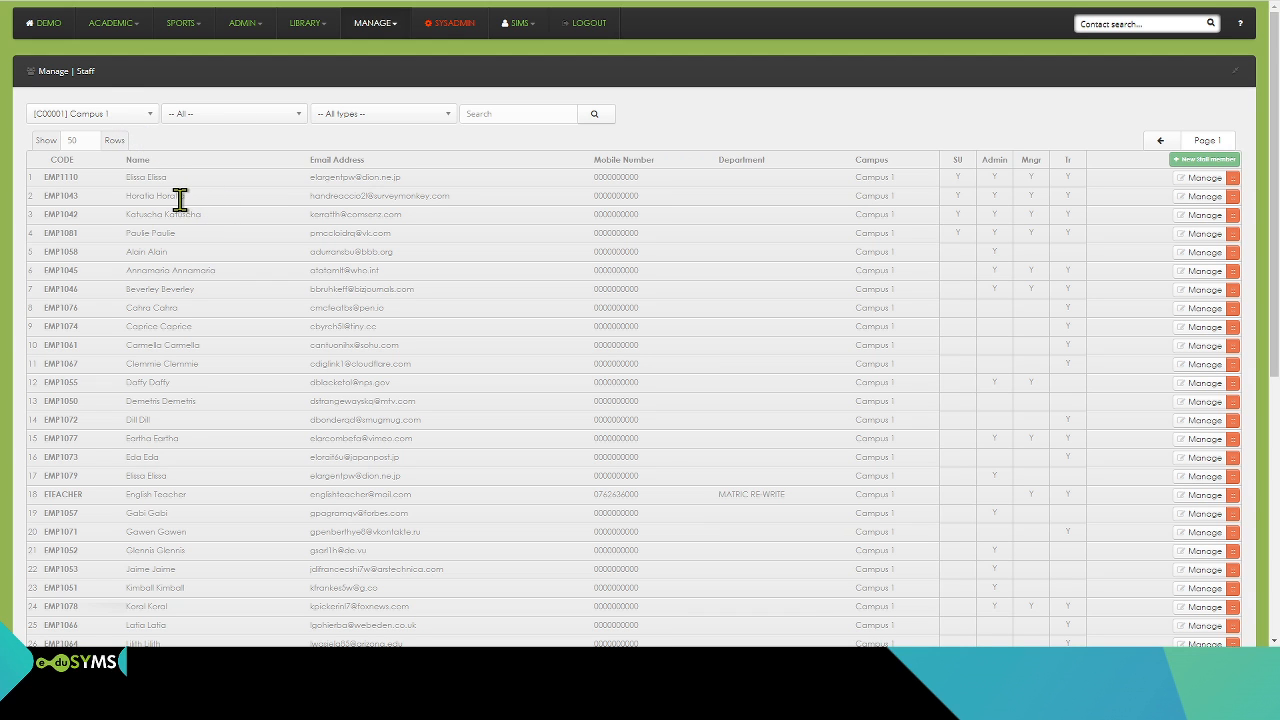
Step: Open the English Teacher record from the staff list and display that staff member's ID card
scroll(160, 199, "down", 1)
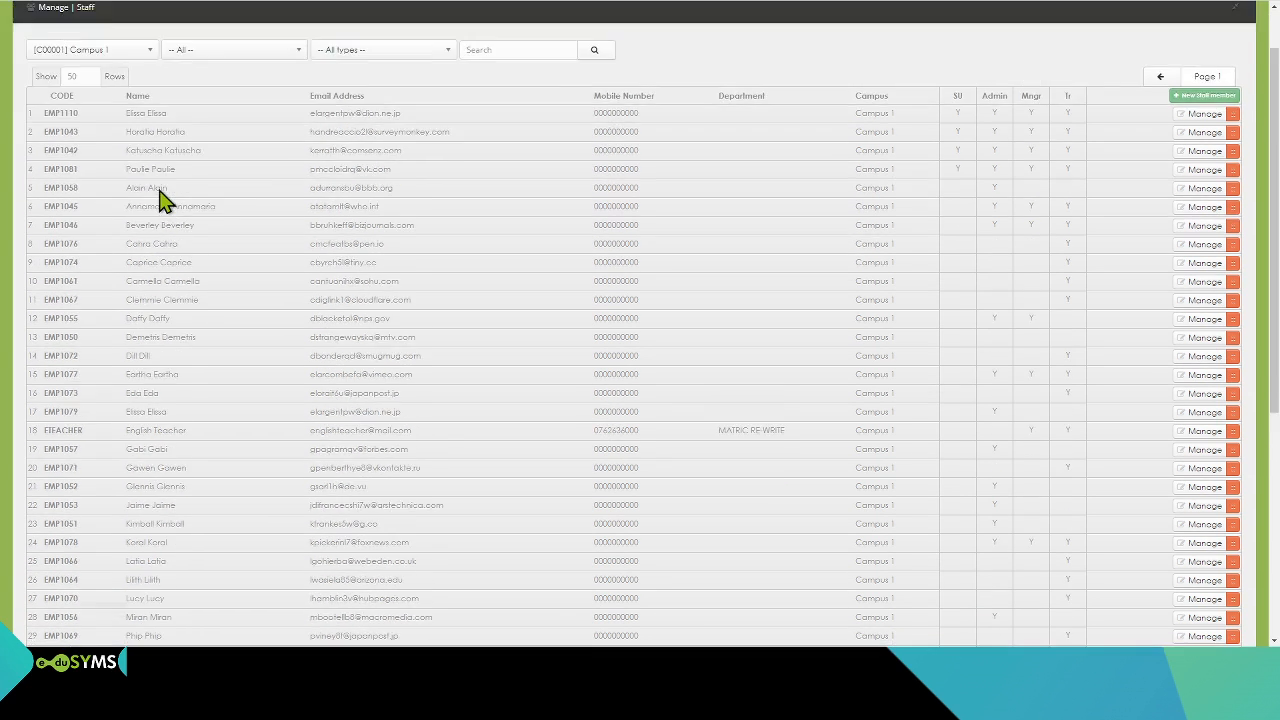
scroll(160, 199, "up", 1)
scroll(160, 199, "down", 3)
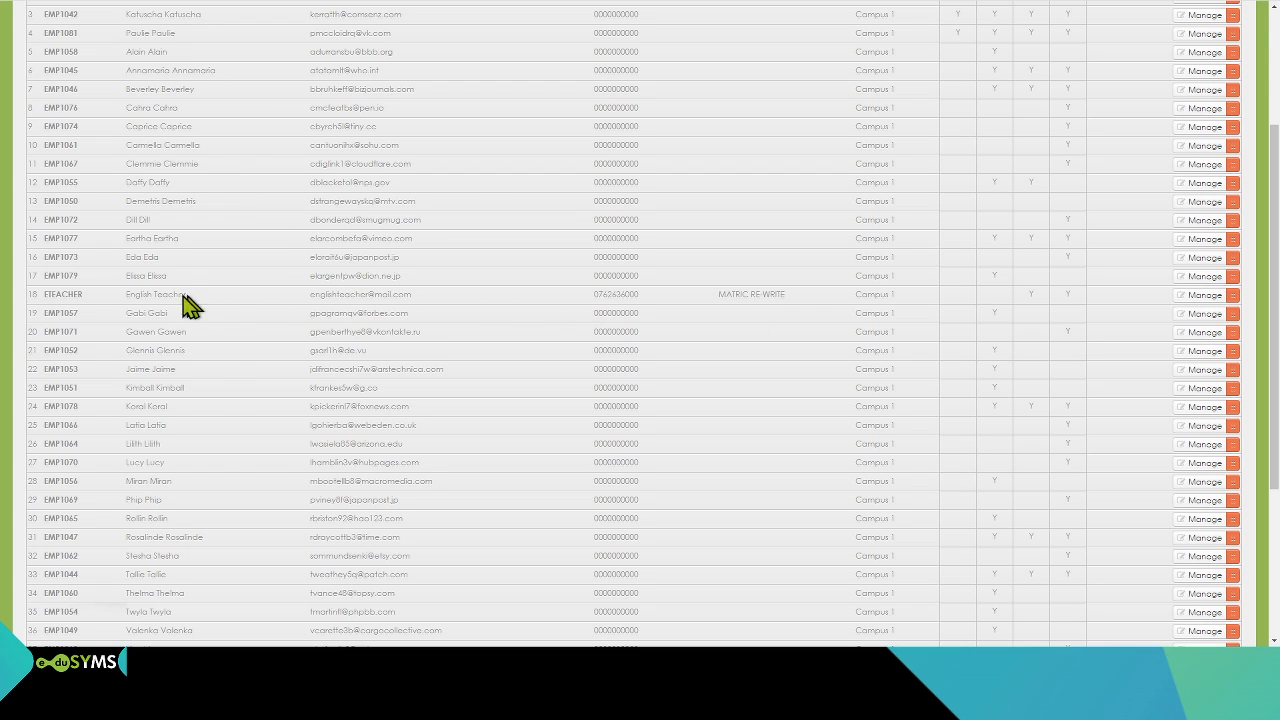
left_click_drag(51, 291, 1180, 305)
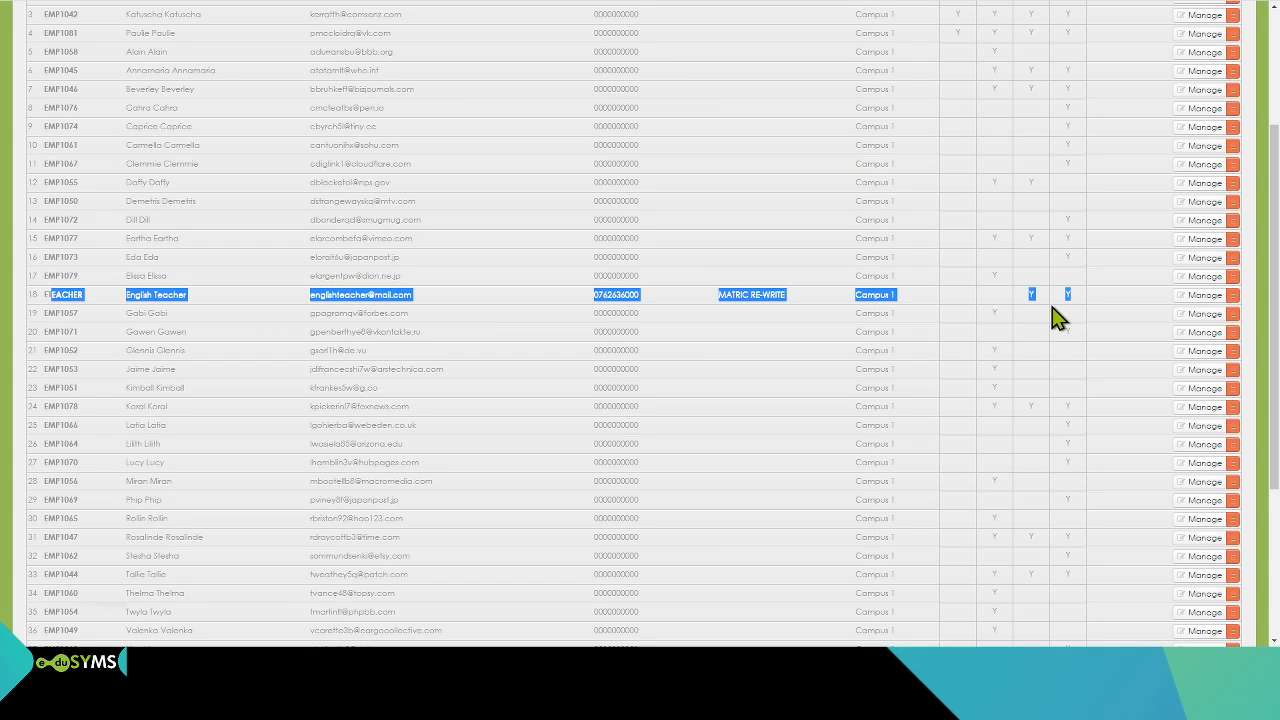
left_click(1196, 300)
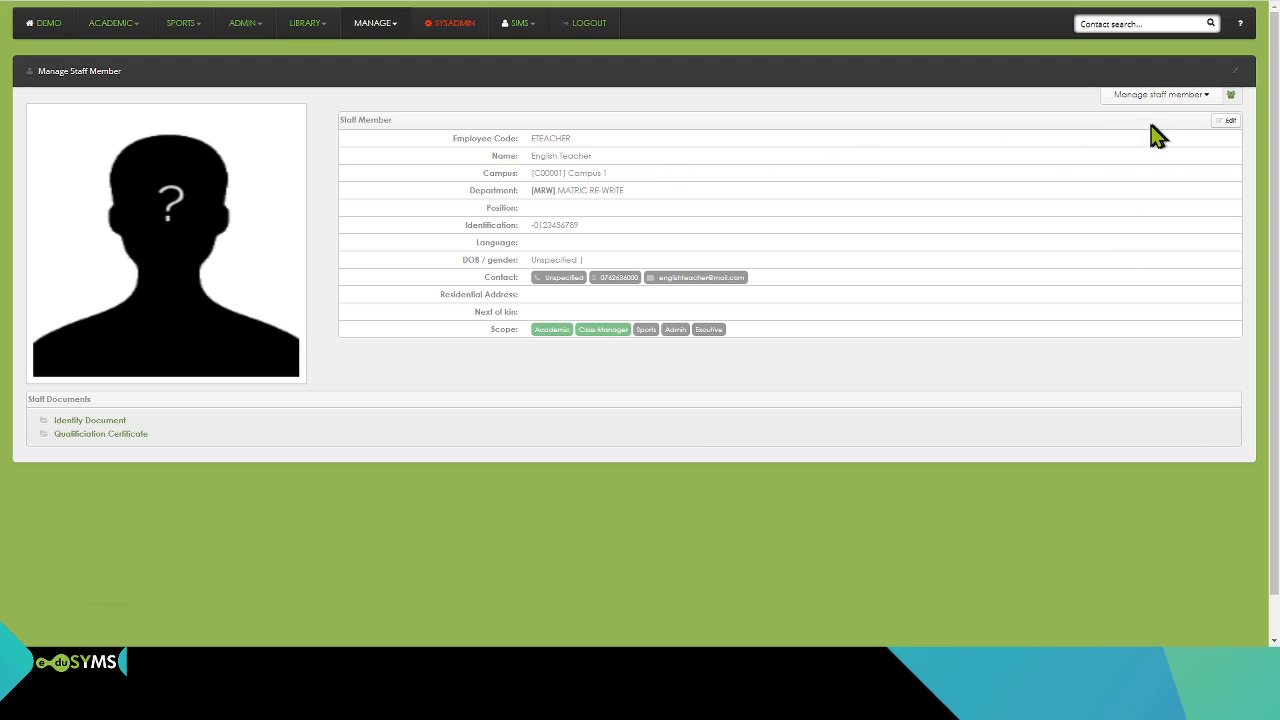
left_click(1208, 96)
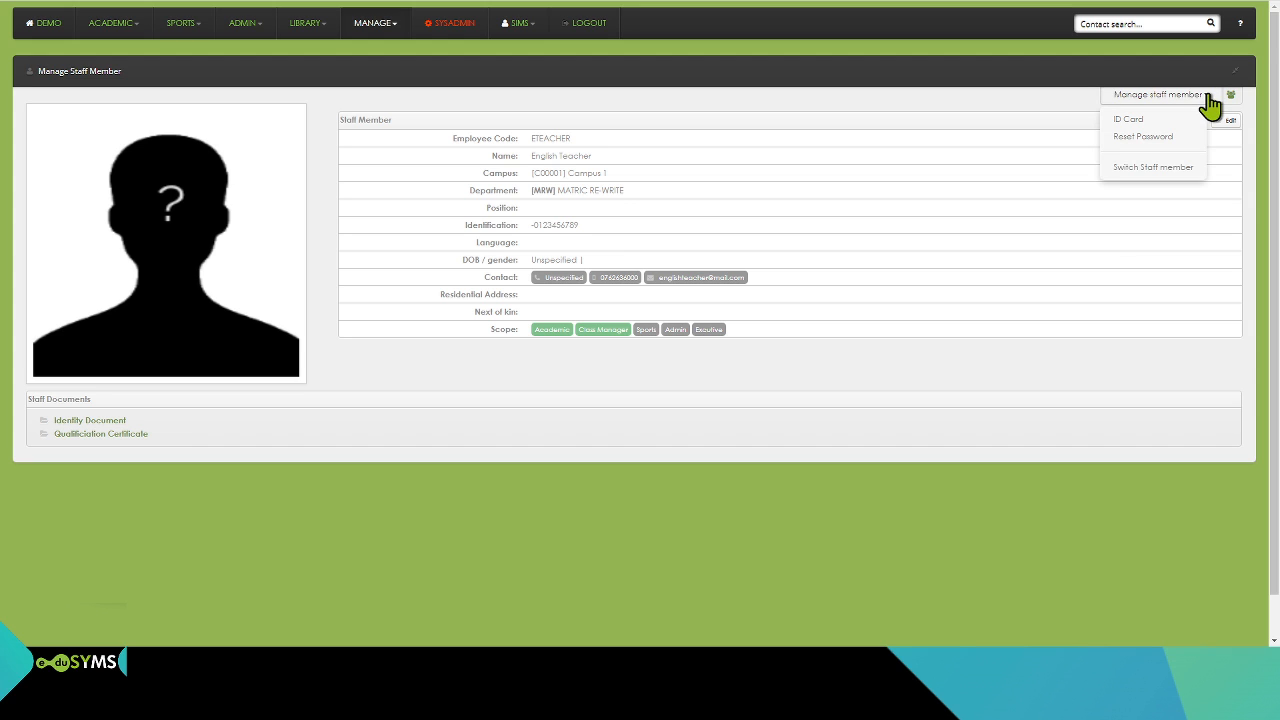
left_click(1145, 121)
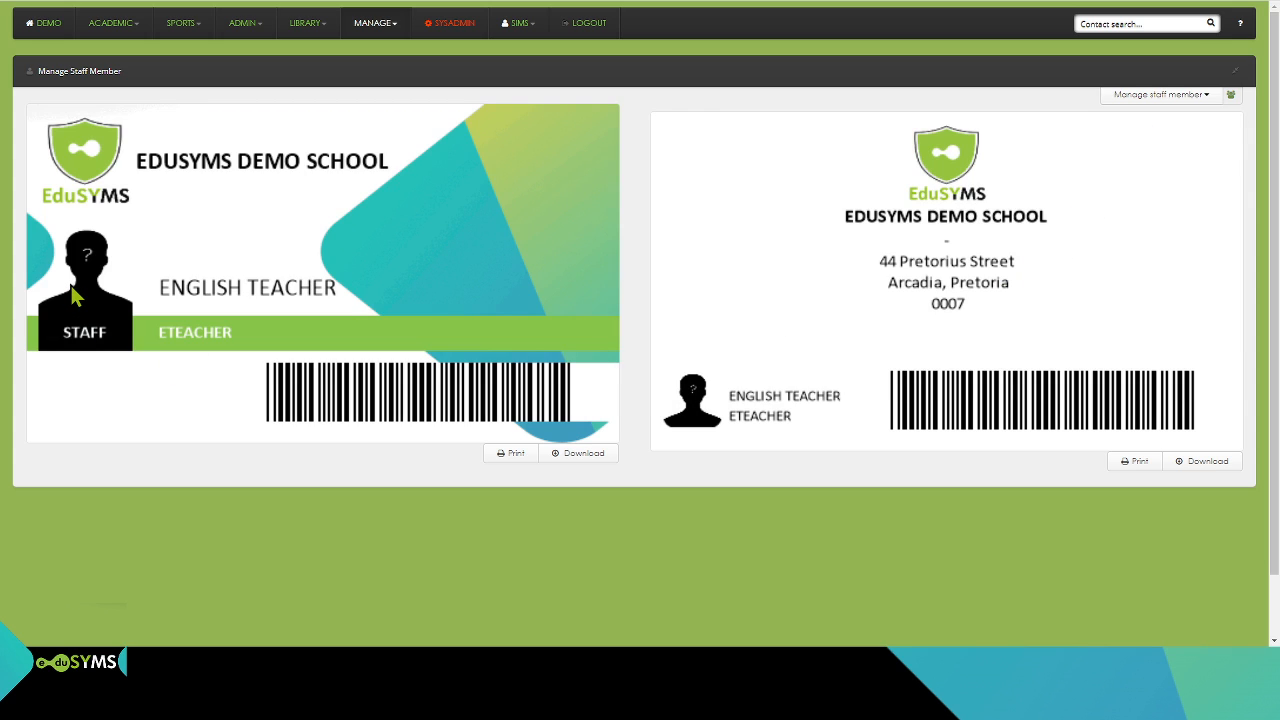
Step: Generate a new password for the English Teacher and reset the account to it with SMS notification enabled
left_click(1193, 99)
left_click(1164, 141)
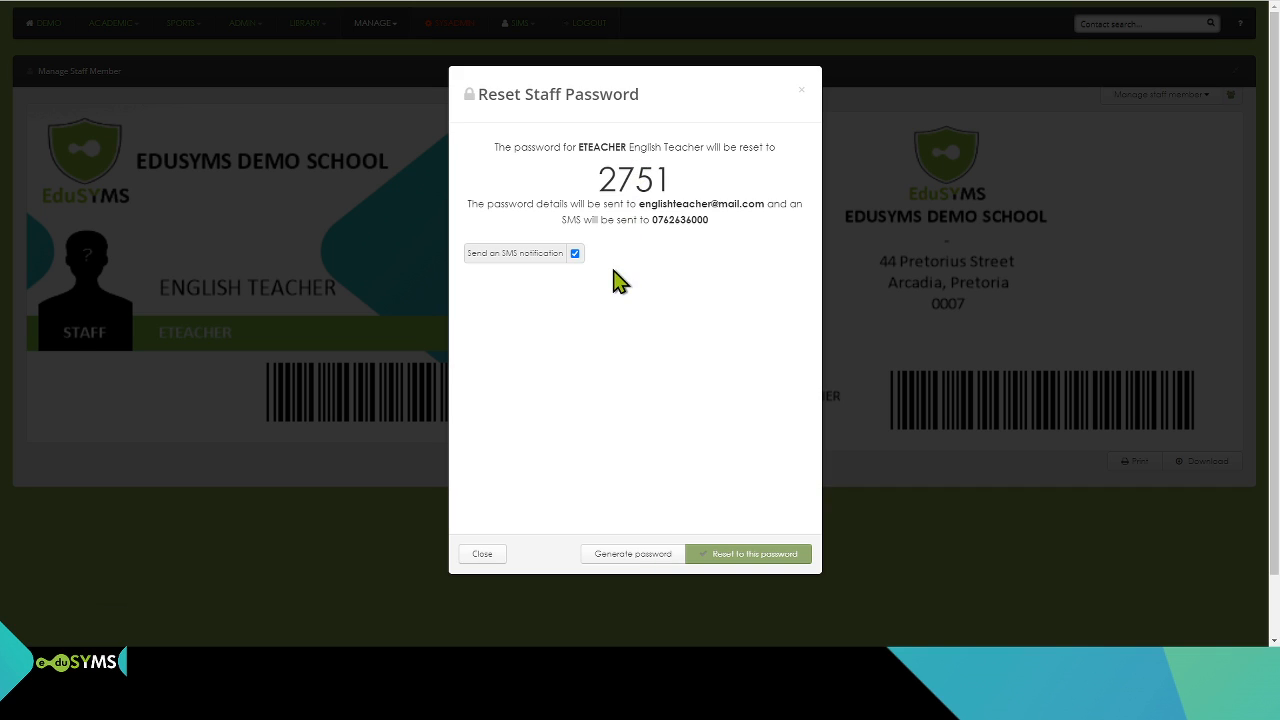
left_click(639, 556)
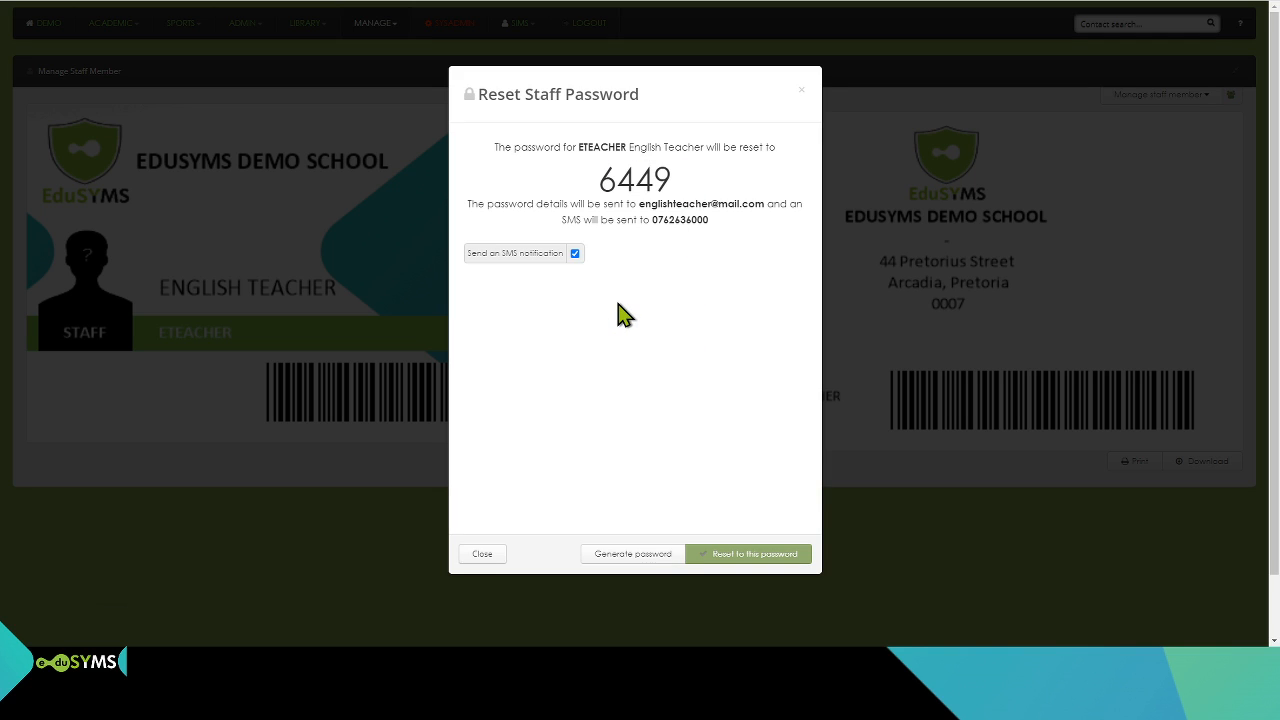
left_click(737, 555)
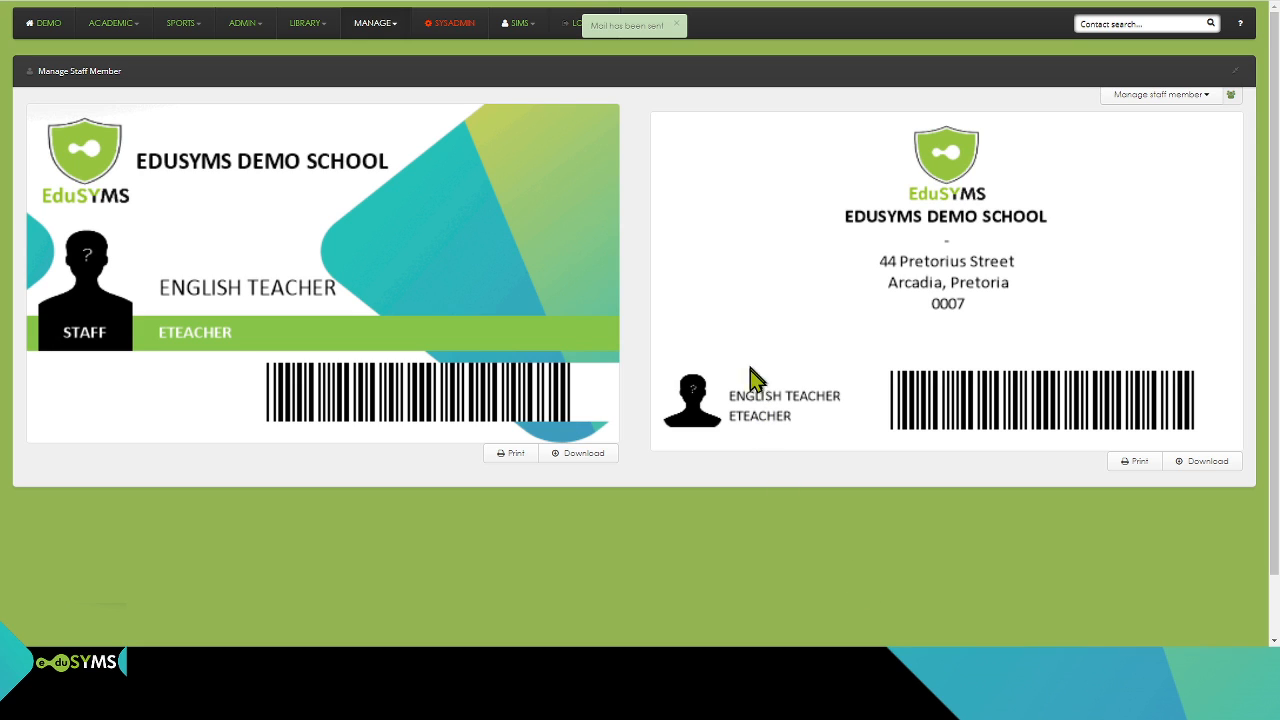
Step: Return to the staff list and show only the staff of [C00001] Campus 1
left_click(1205, 97)
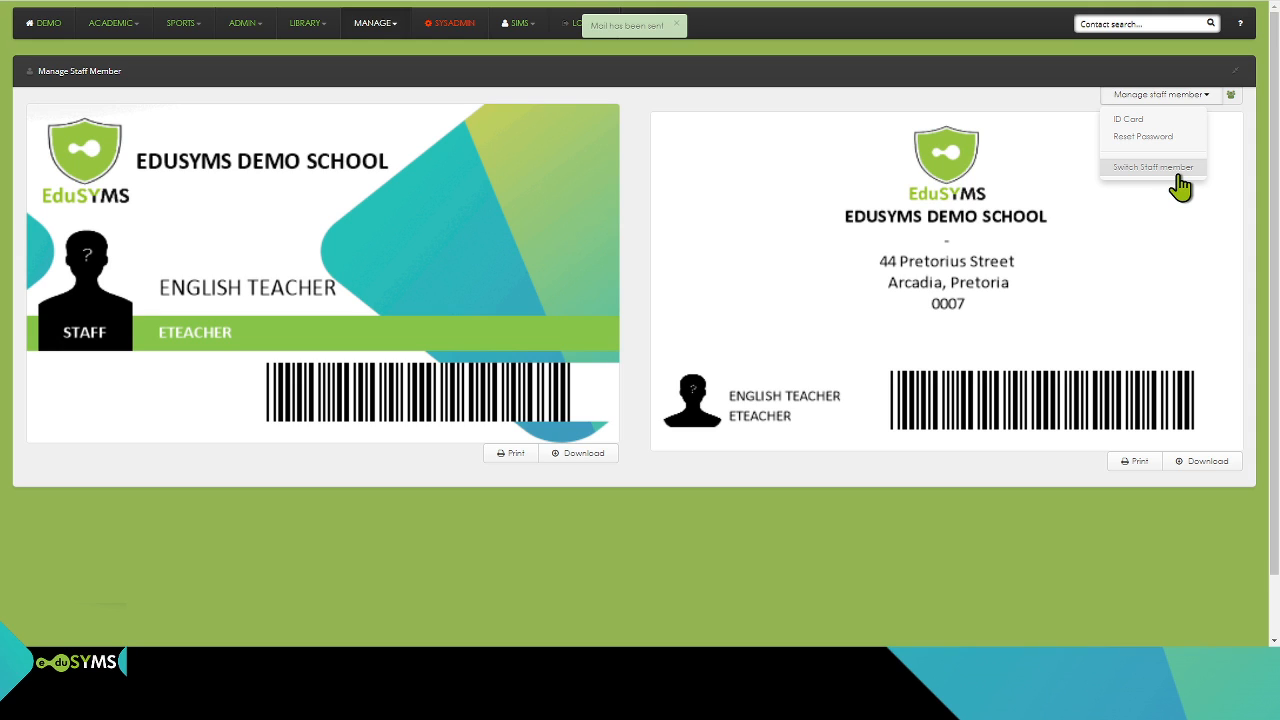
left_click(1232, 96)
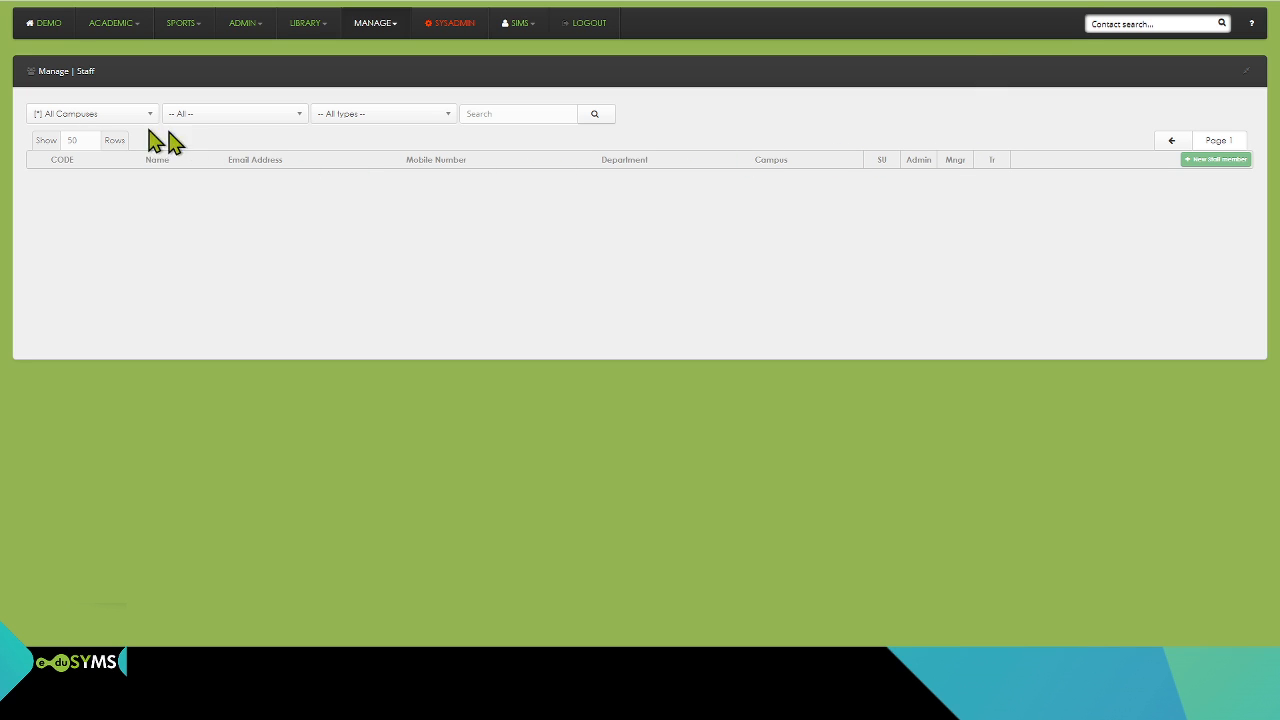
left_click(83, 117)
left_click(90, 150)
Step: Find the English Teacher in the Campus 1 staff list and reopen the record for managing
scroll(280, 238, "down", 3)
scroll(280, 238, "down", 2)
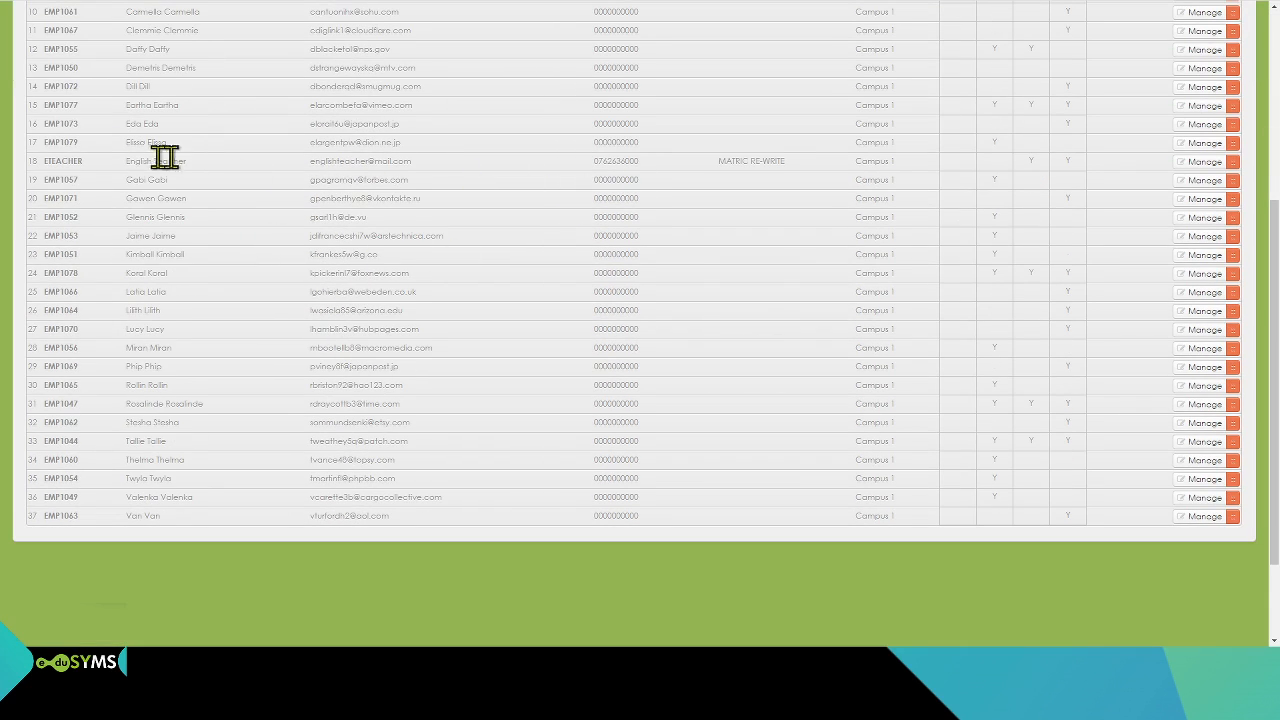
left_click_drag(35, 162, 200, 168)
left_click(1183, 161)
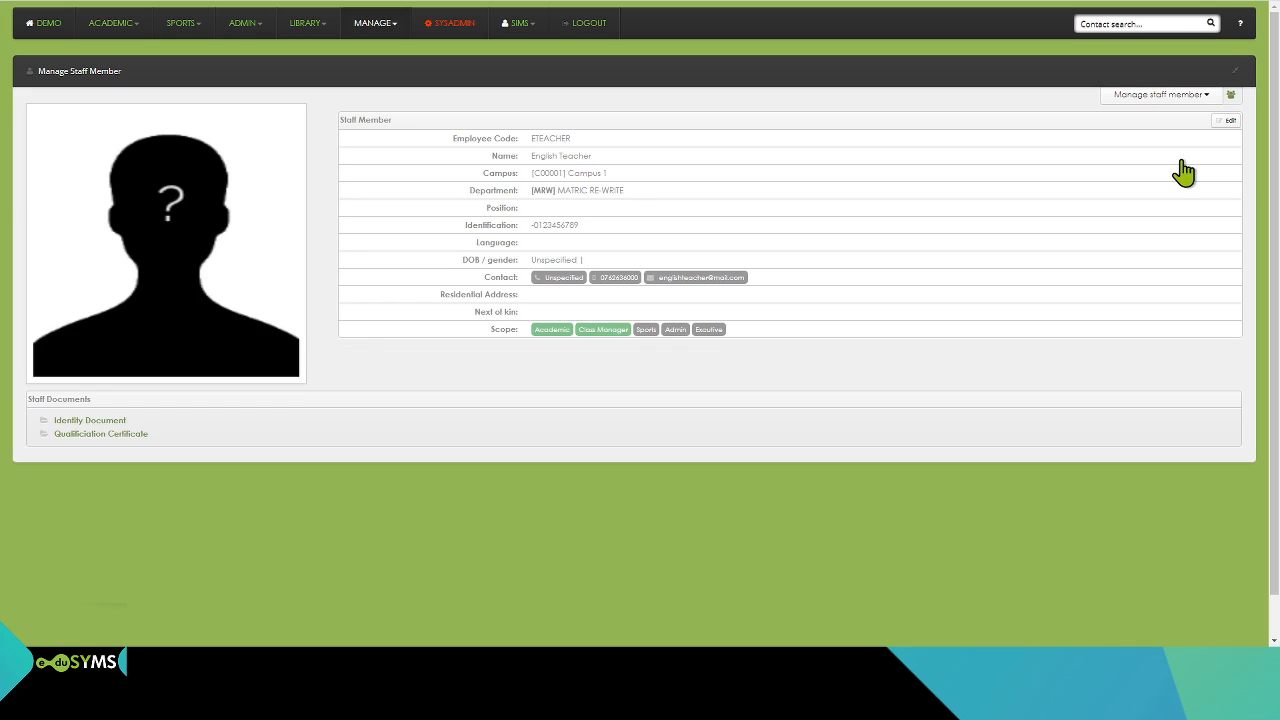
left_click(1180, 98)
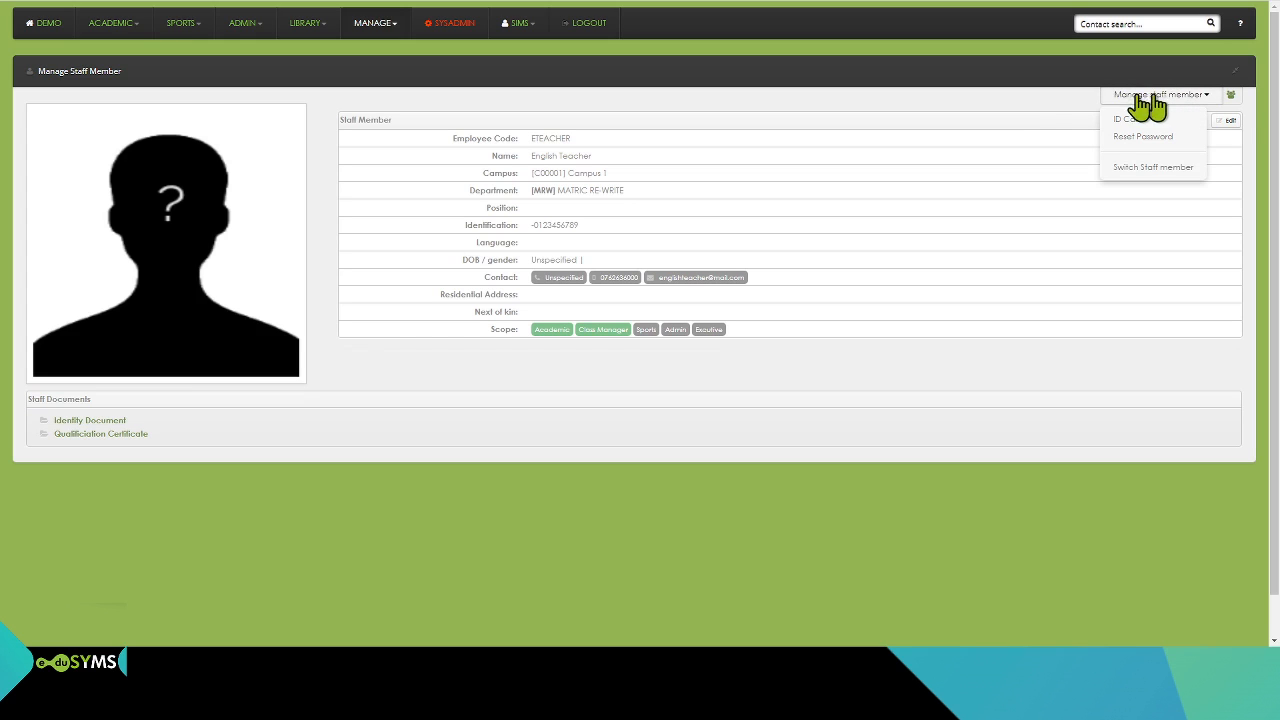
left_click(1035, 118)
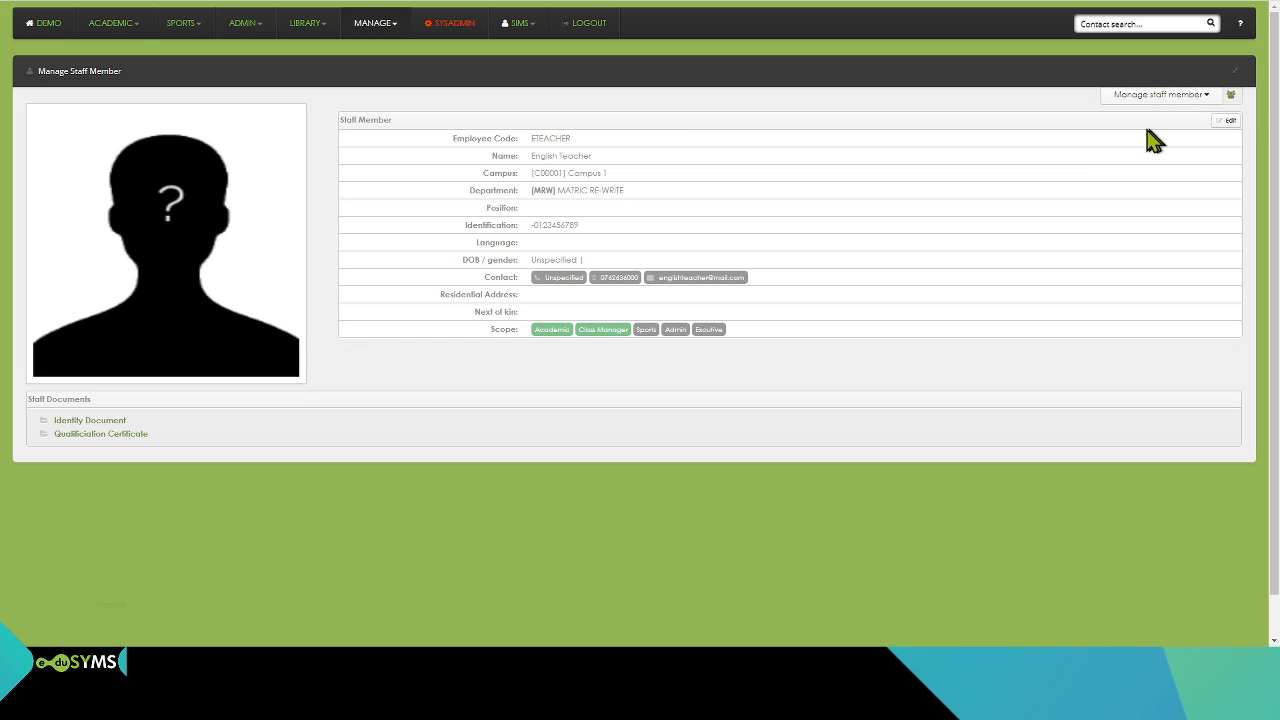
Step: Open the English Teacher's staff details for editing and set the title to Dr
left_click(1228, 121)
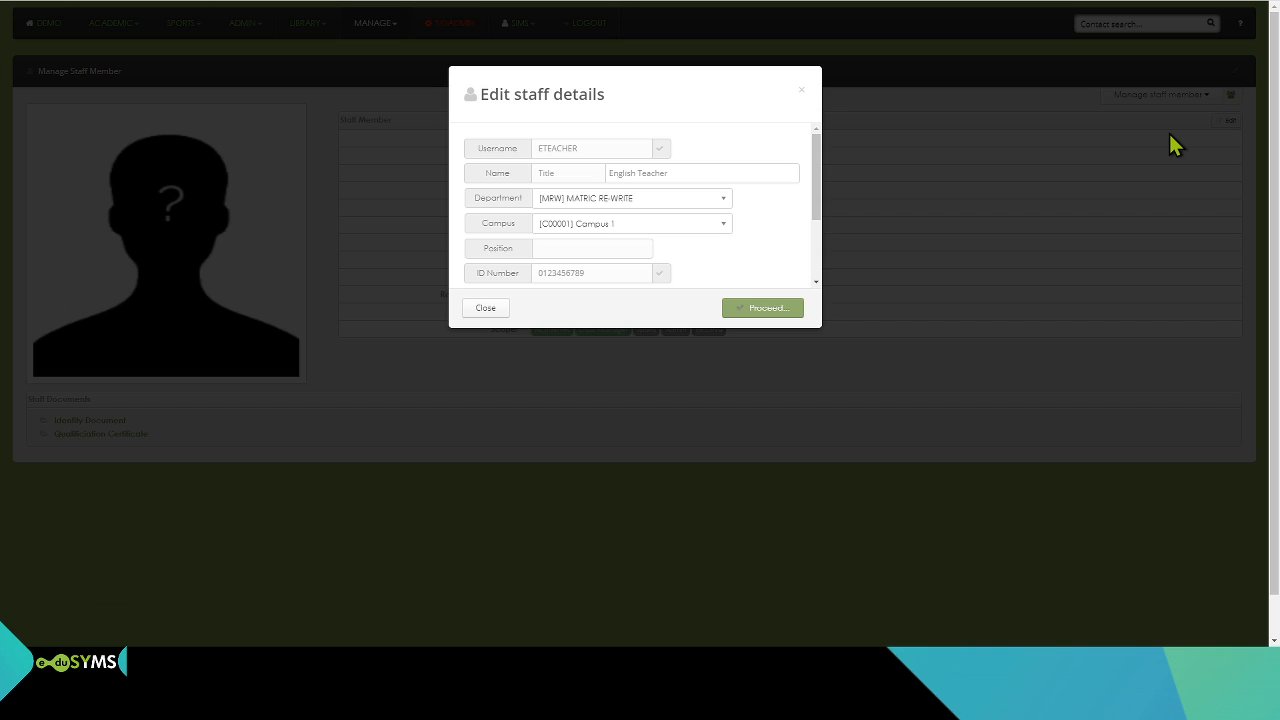
left_click(594, 149)
left_click(583, 172)
type("Mr")
key("BackSpace")
key("BackSpace")
type("D")
Step: Set the staff member's position to HOD and save the edited details
left_click(607, 254)
type("HOD")
scroll(607, 258, "down", 2)
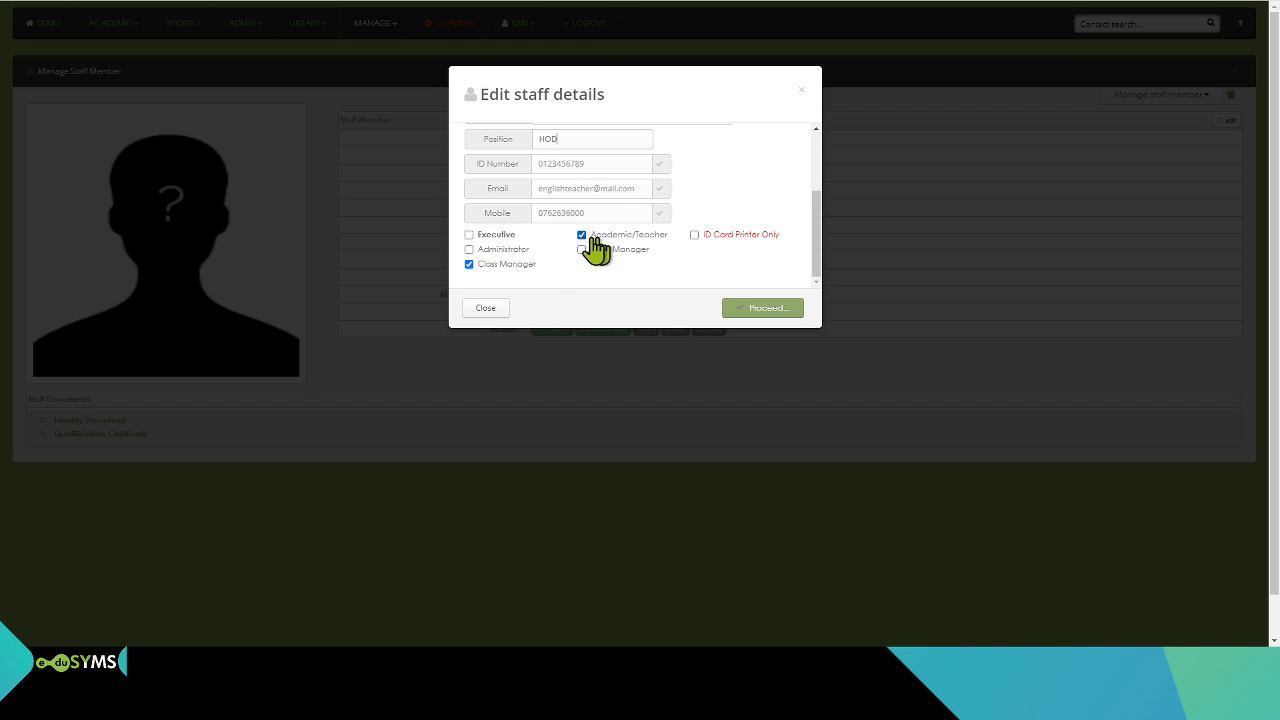
left_click(787, 311)
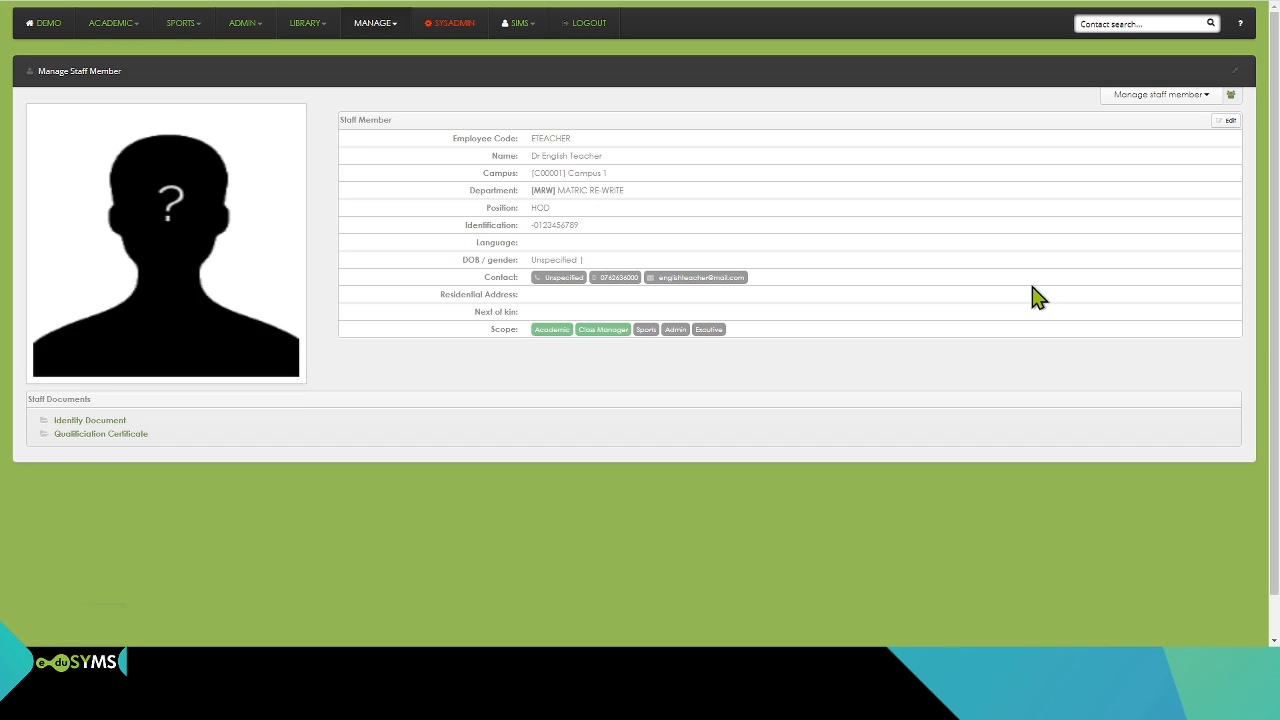
Step: Open the management of staff roles and select the Principal role
left_click(101, 427)
left_click(384, 30)
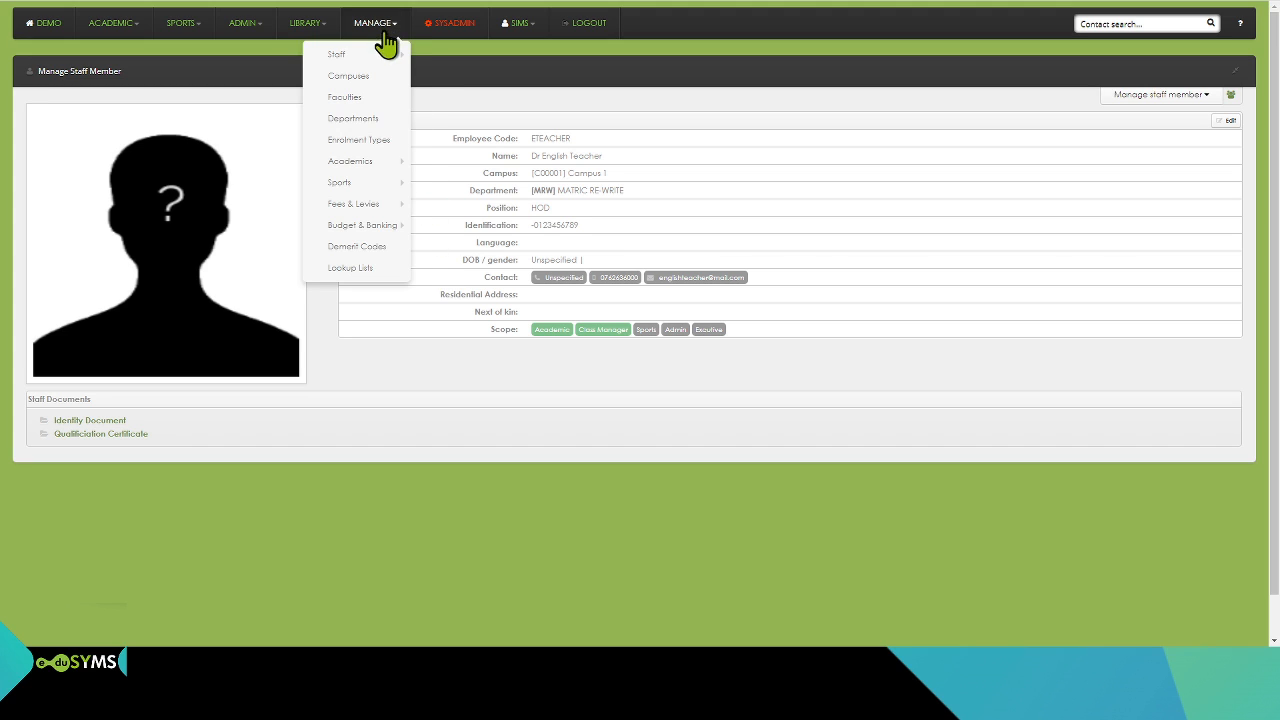
mouse_move(380, 52)
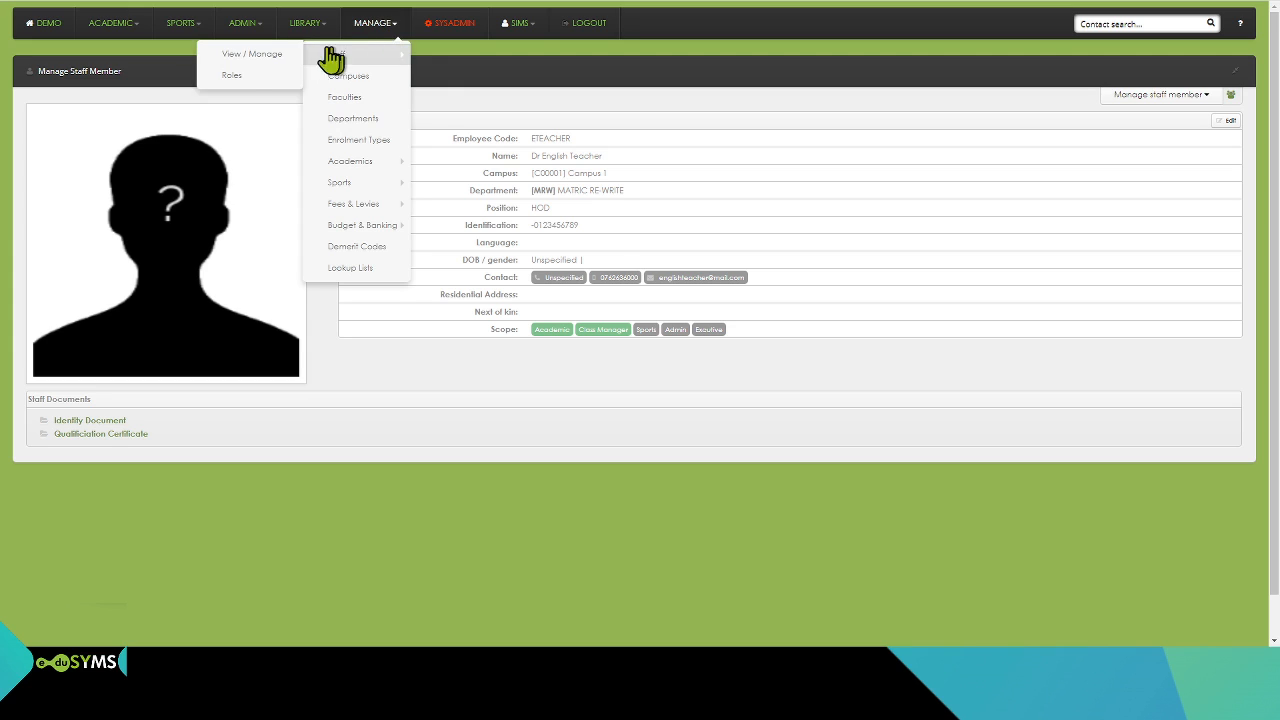
left_click(242, 80)
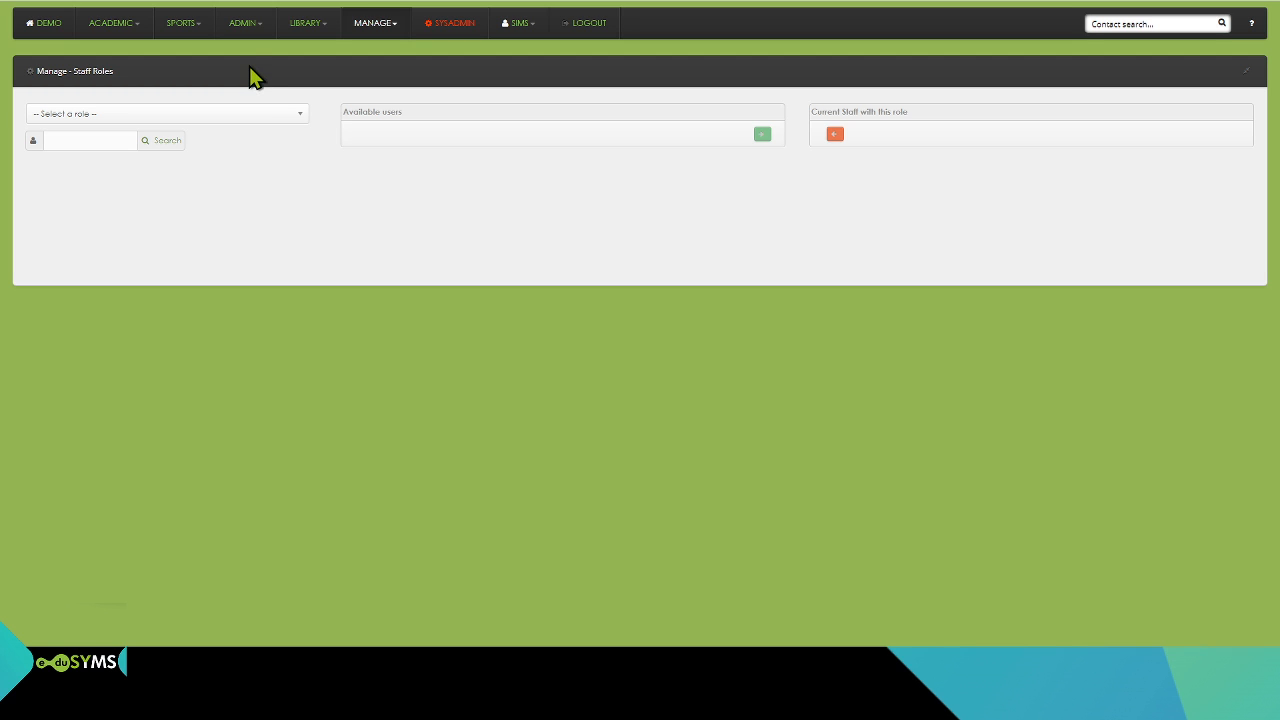
left_click(273, 114)
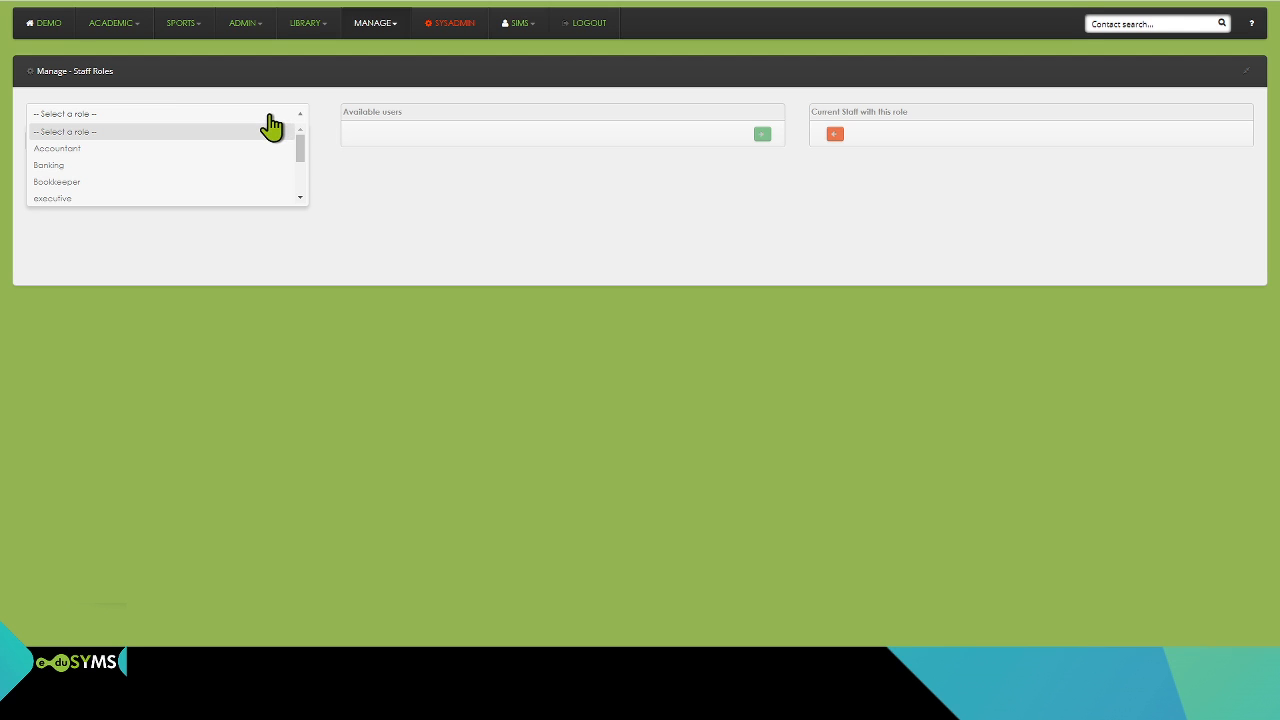
scroll(250, 160, "down", 2)
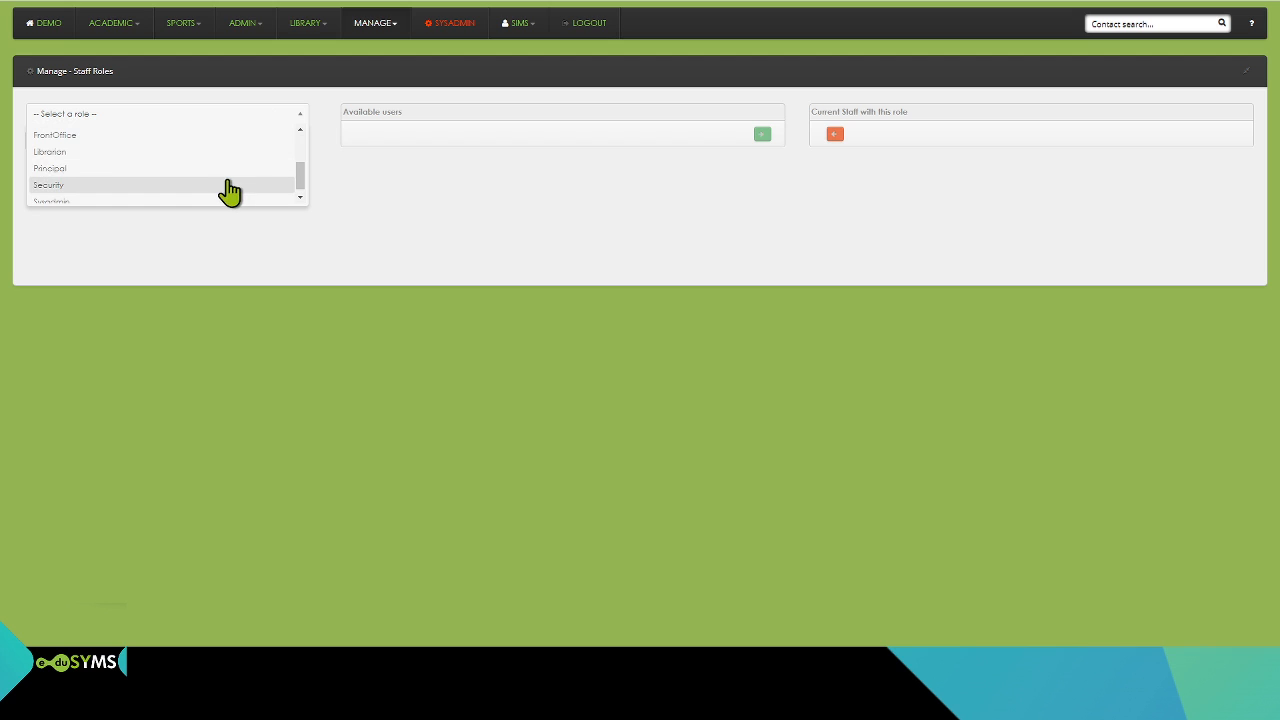
left_click(220, 167)
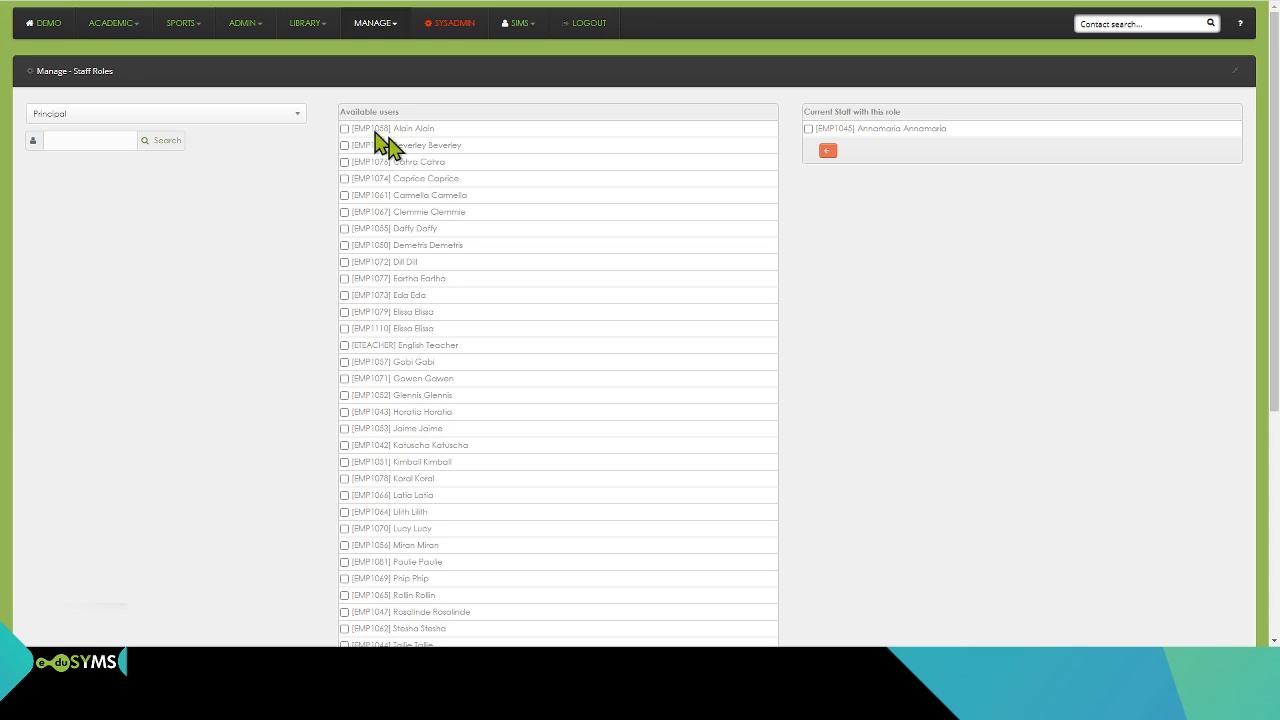
Step: Try to assign the first available user to the Principal role
left_click(344, 129)
scroll(474, 386, "down", 4)
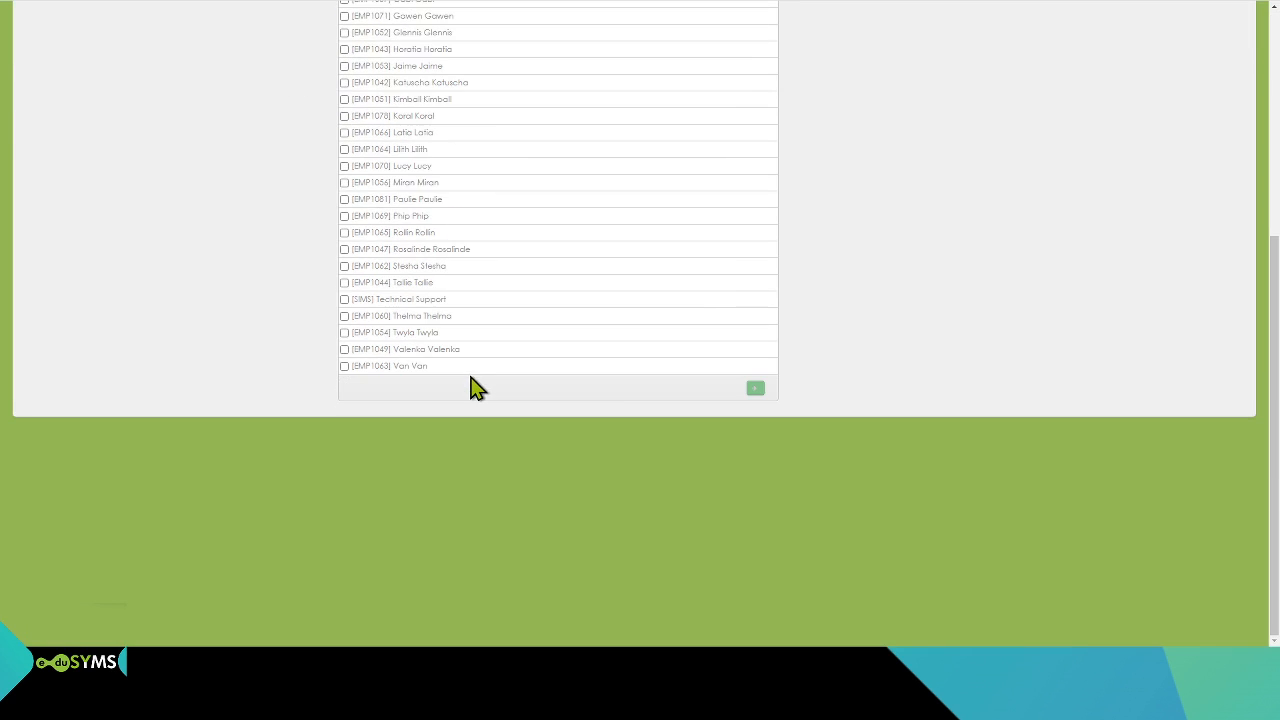
left_click(753, 392)
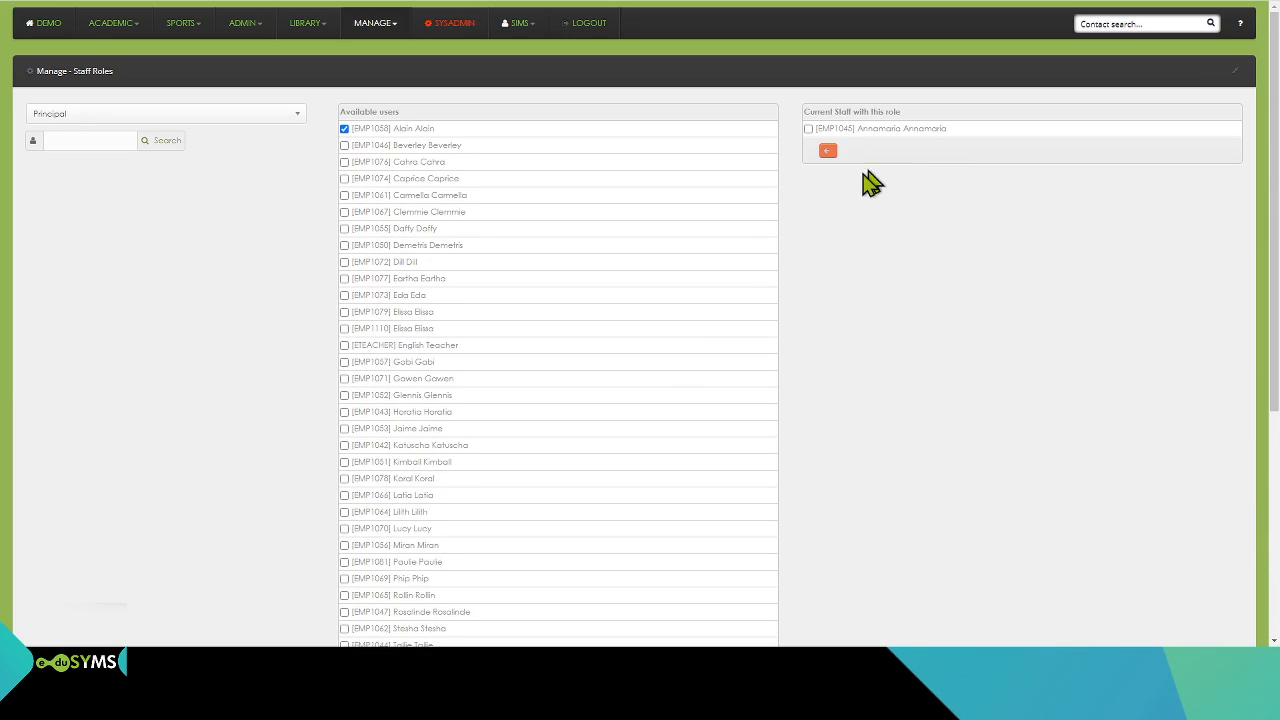
Step: Select the FrontOffice role and assign the first seven available users to it
left_click(255, 130)
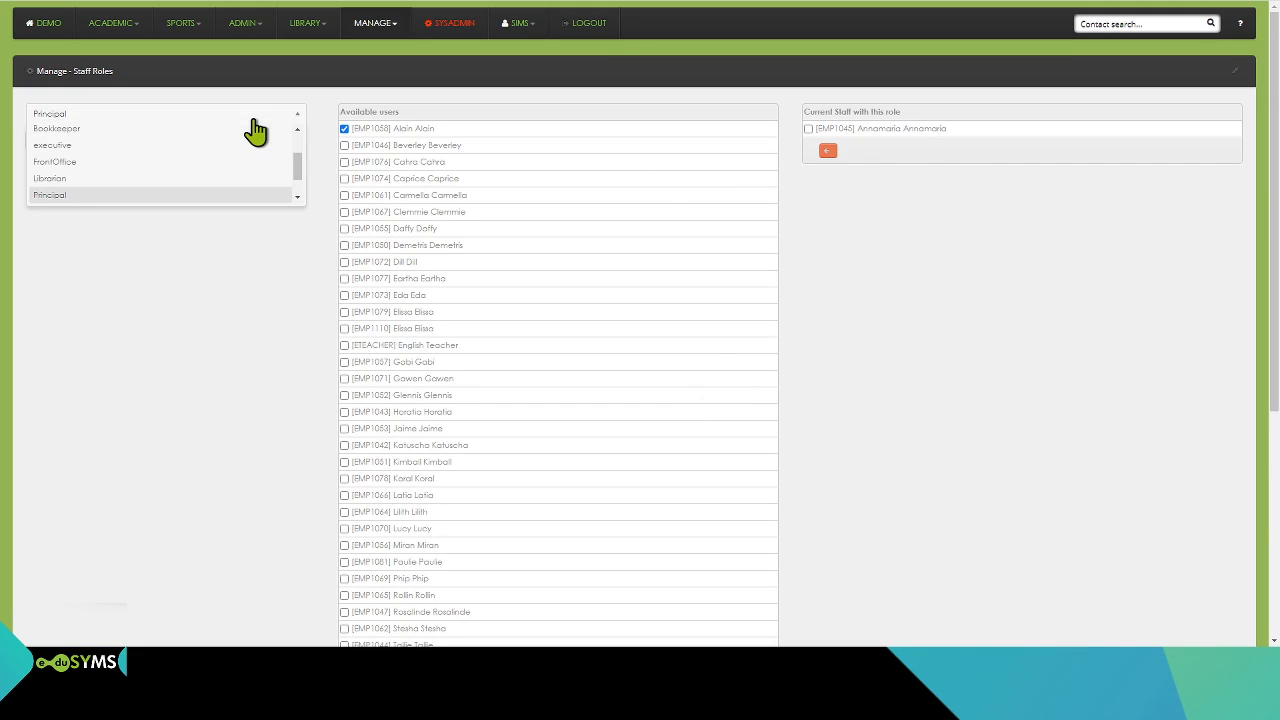
left_click(191, 170)
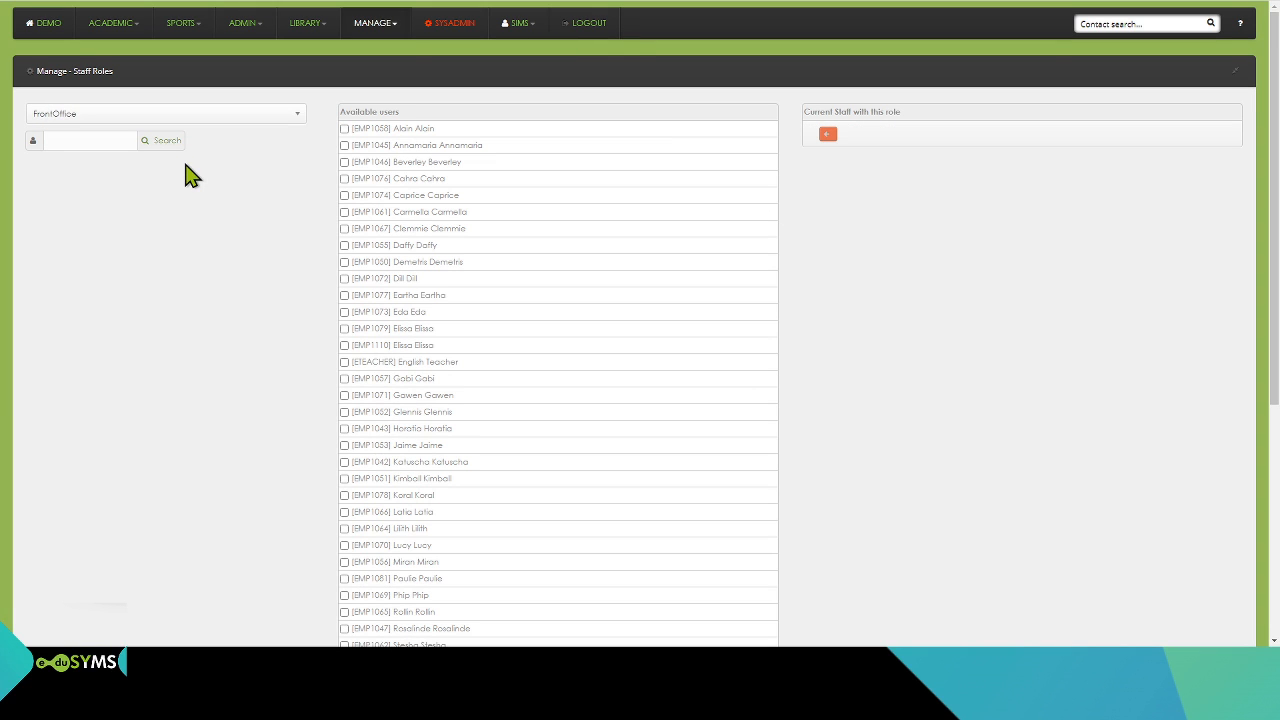
left_click(344, 129)
left_click(344, 145)
left_click(344, 162)
left_click(344, 179)
left_click(344, 195)
scroll(374, 297, "down", 5)
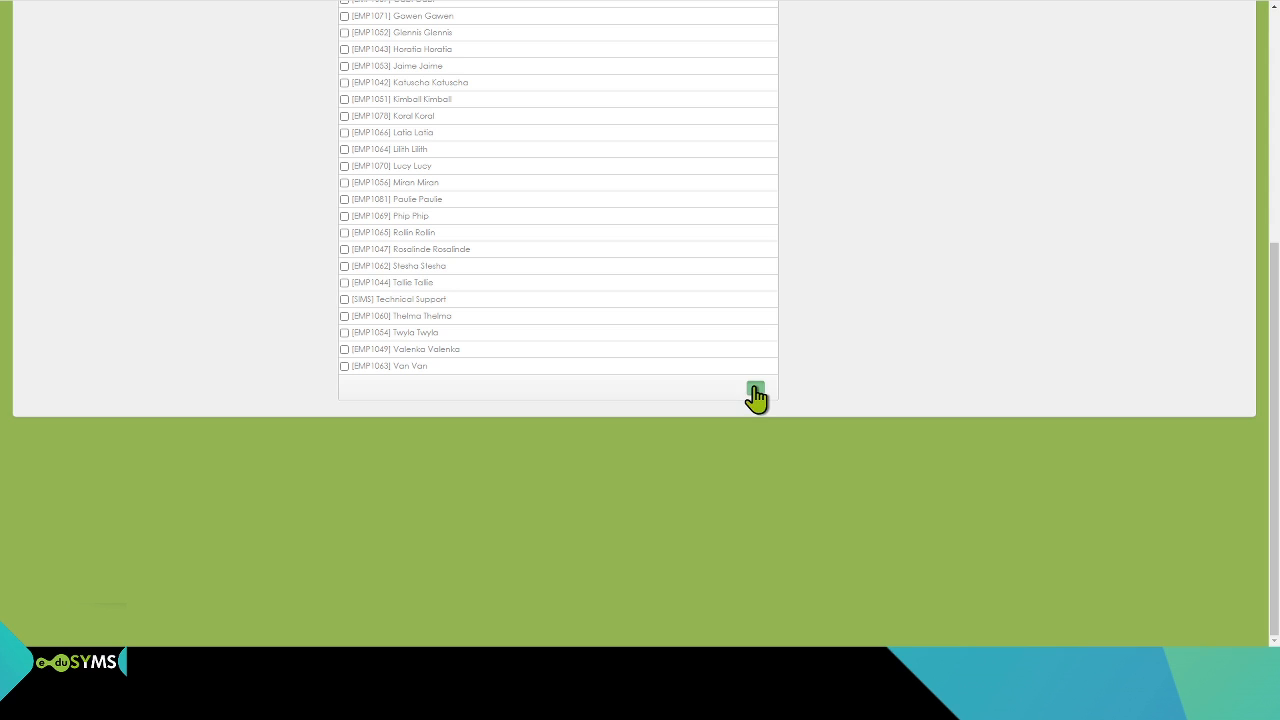
left_click(755, 391)
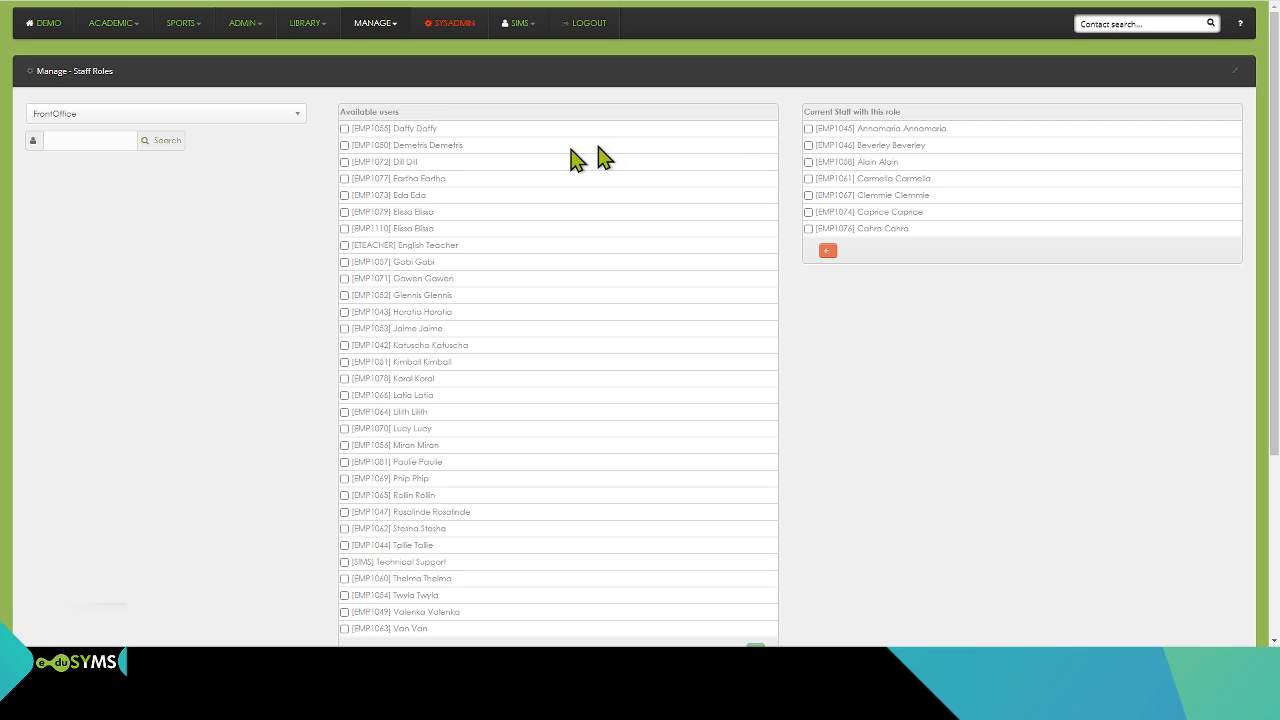
Step: Look through the staff assigned to the Sysadmin, Security and Principal roles
left_click(270, 125)
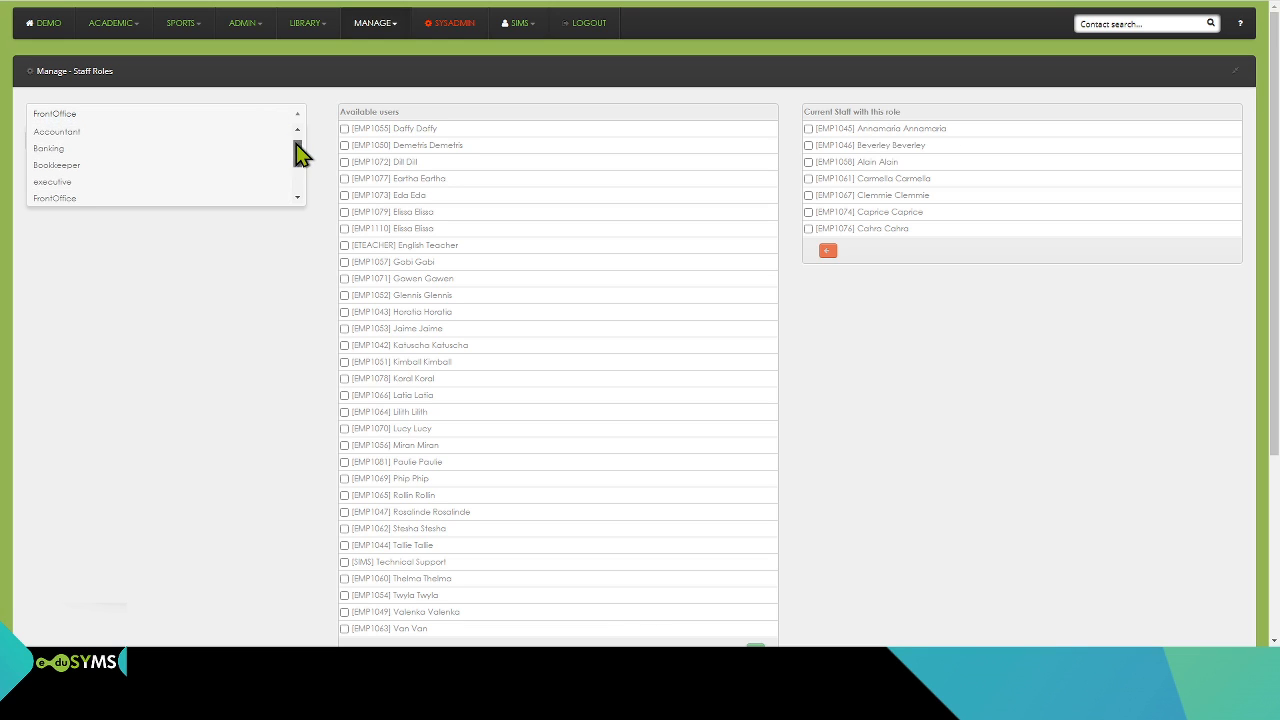
left_click_drag(297, 150, 300, 208)
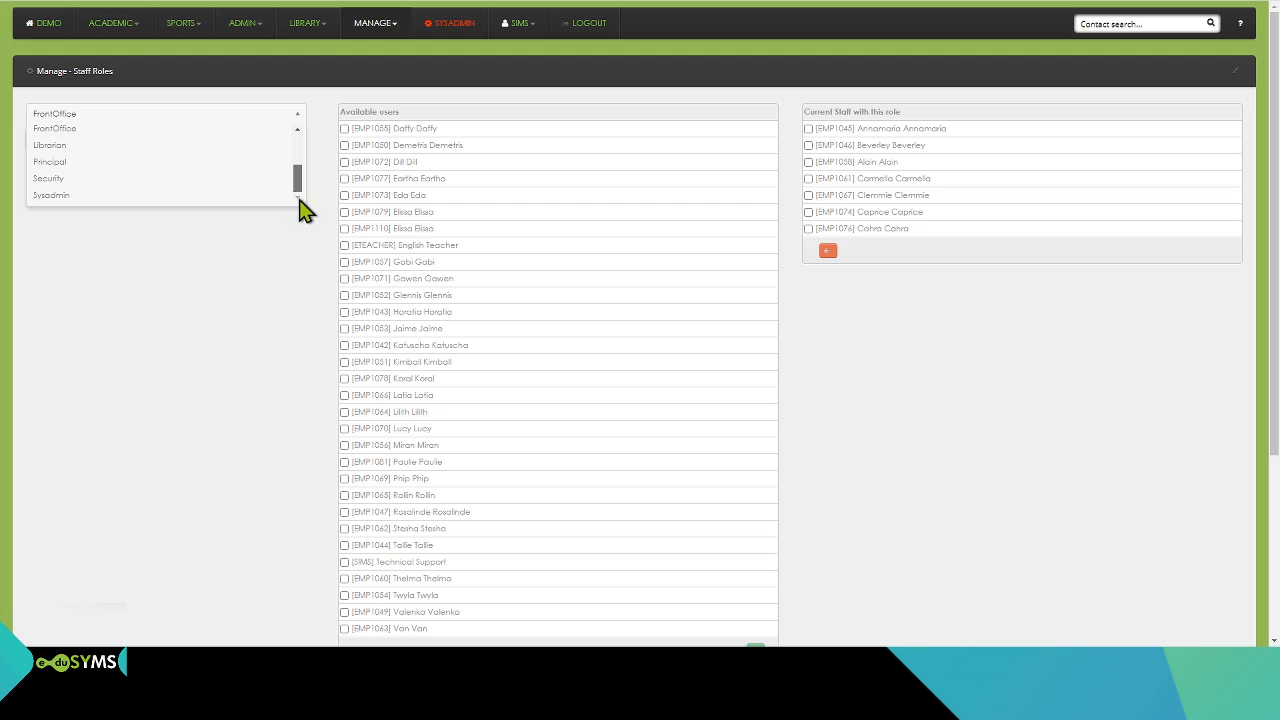
left_click(140, 196)
left_click(239, 113)
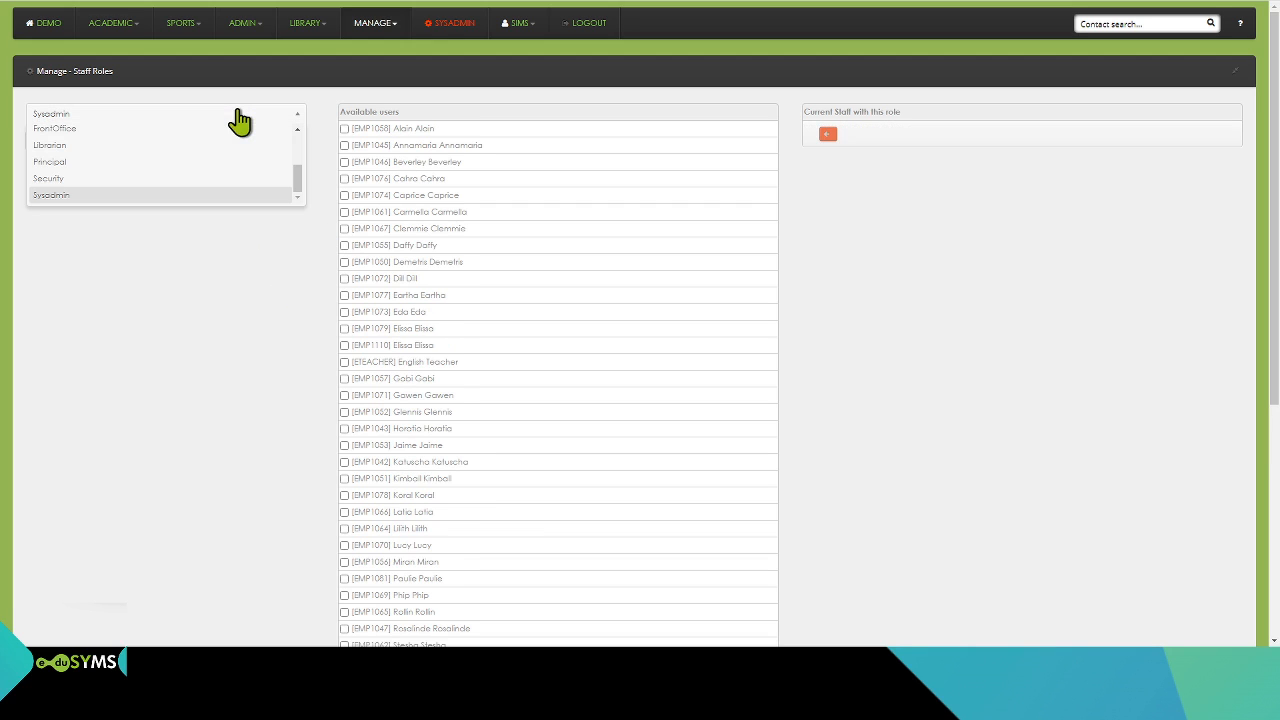
left_click(60, 178)
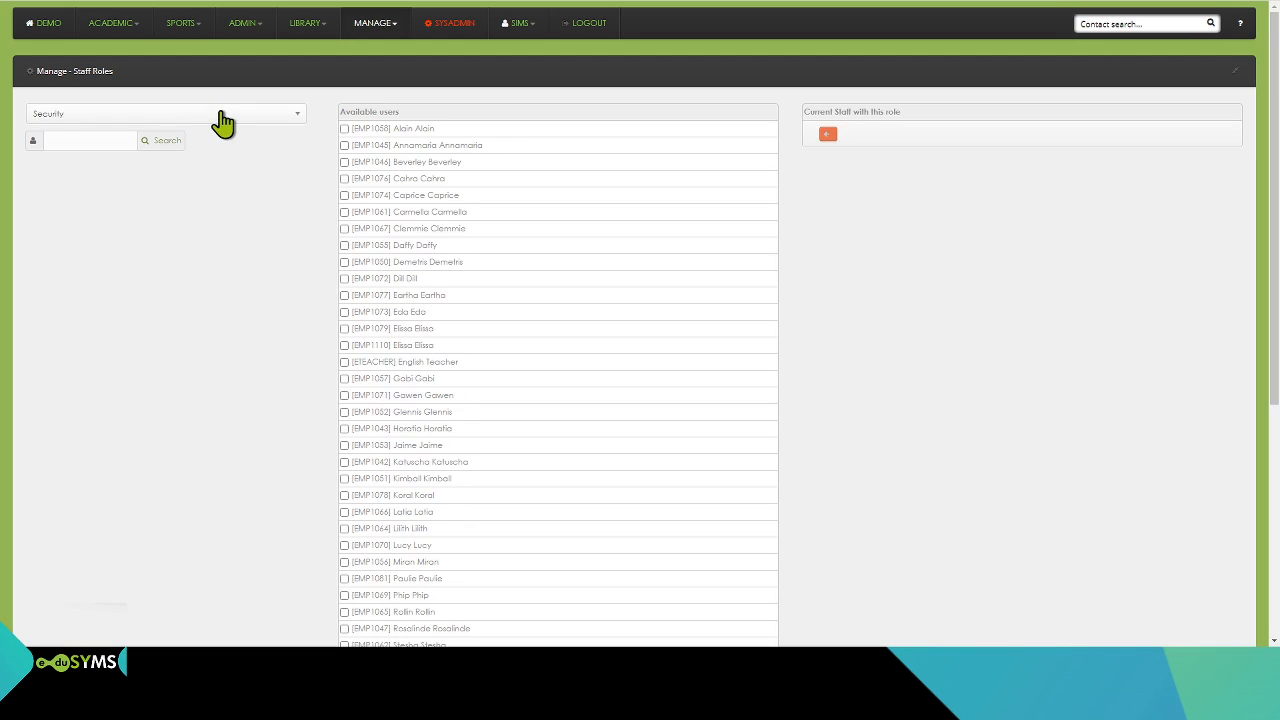
left_click(222, 118)
left_click(75, 182)
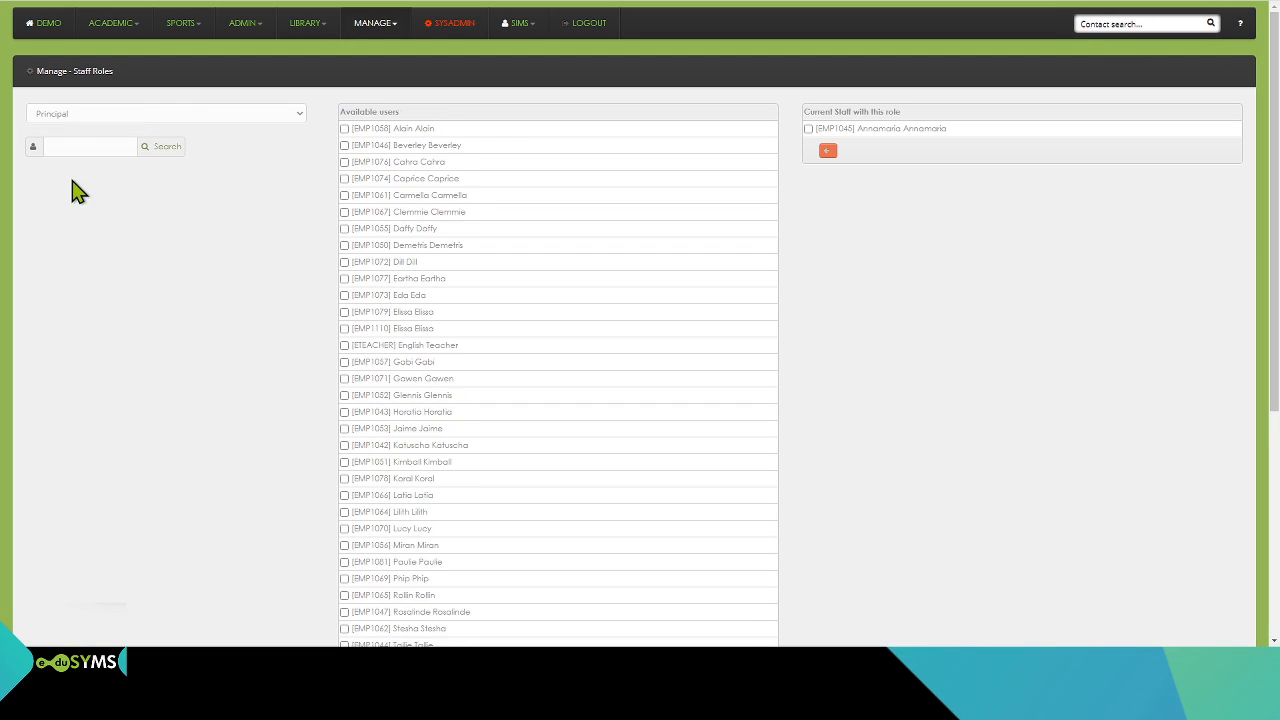
Step: Leave the role selection at Principal and return to the DEMO home page
left_click(163, 123)
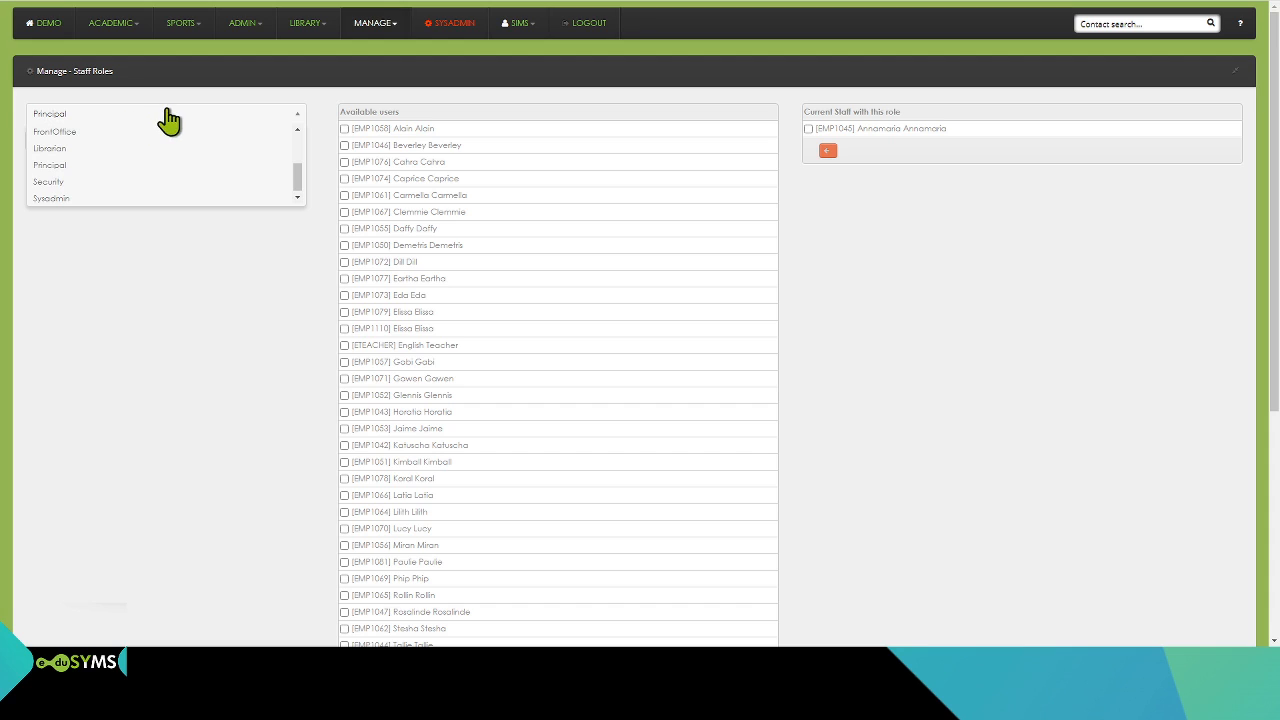
left_click(297, 74)
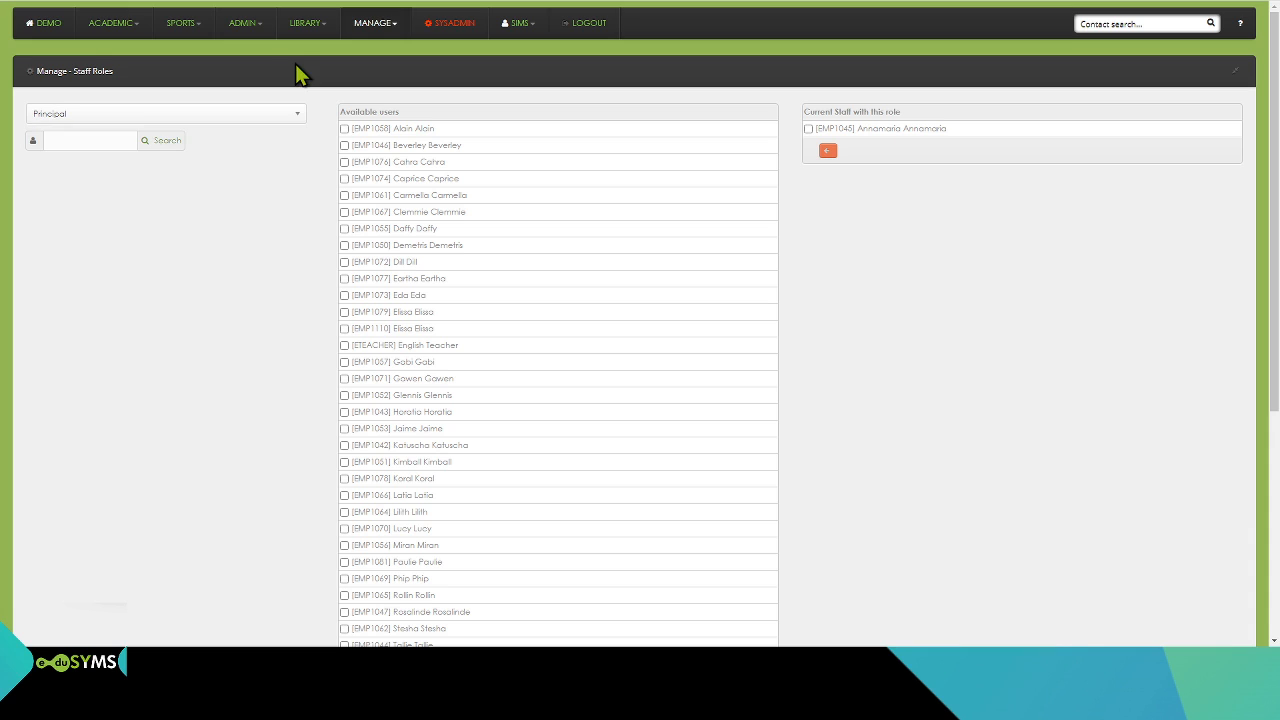
left_click(58, 30)
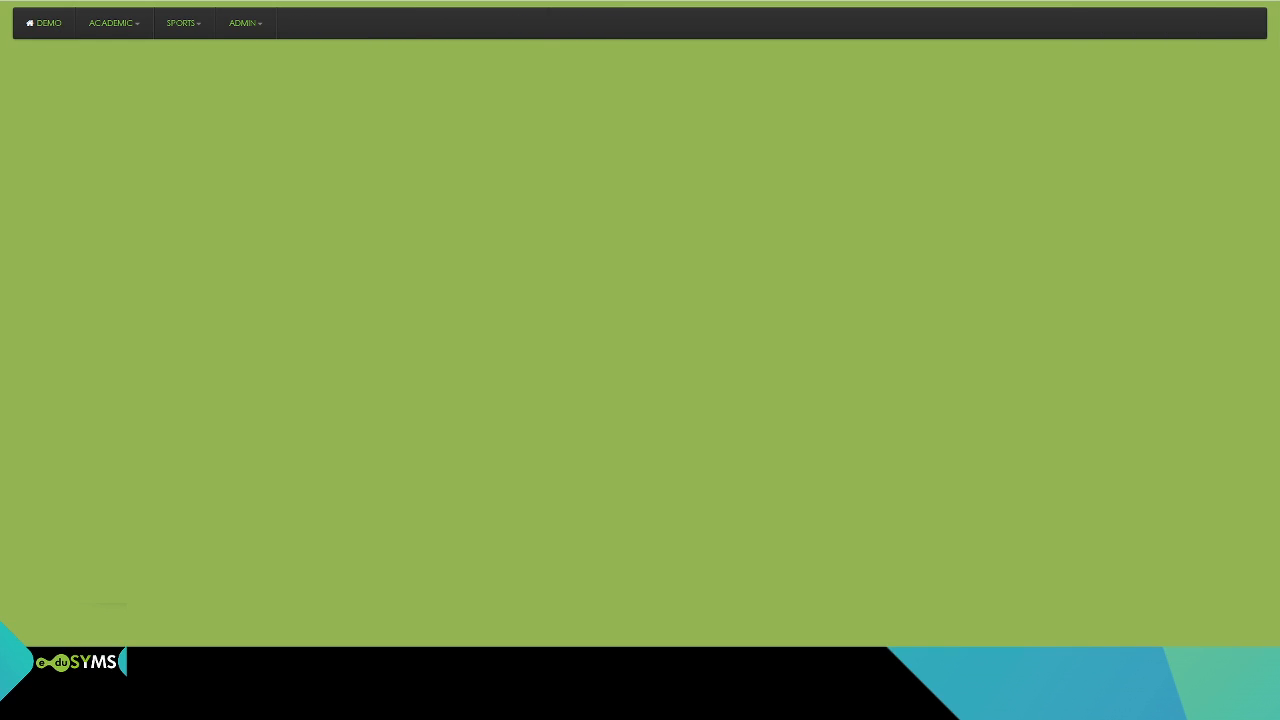